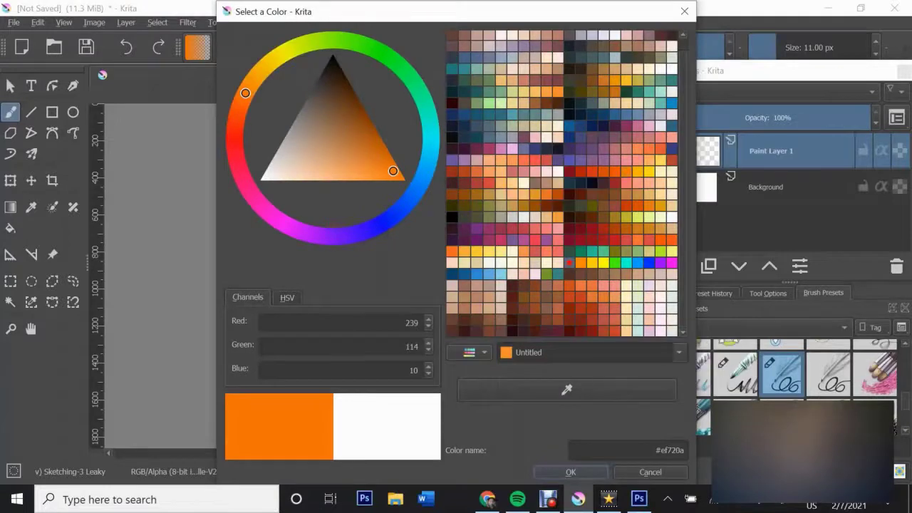
Paint red over most of the canvas with a large Airbrush Soft brush
double_click(570, 263)
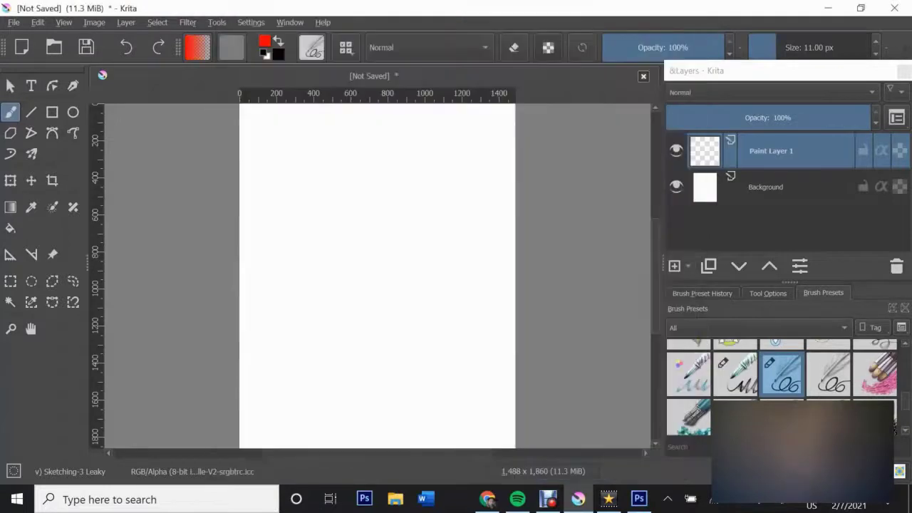
scroll(784, 378, "up", 5)
left_click(829, 361)
mouse_move(296, 112)
left_mouse_down()
mouse_move(240, 235)
mouse_move(499, 213)
mouse_move(349, 265)
mouse_move(342, 399)
mouse_move(463, 399)
left_mouse_up()
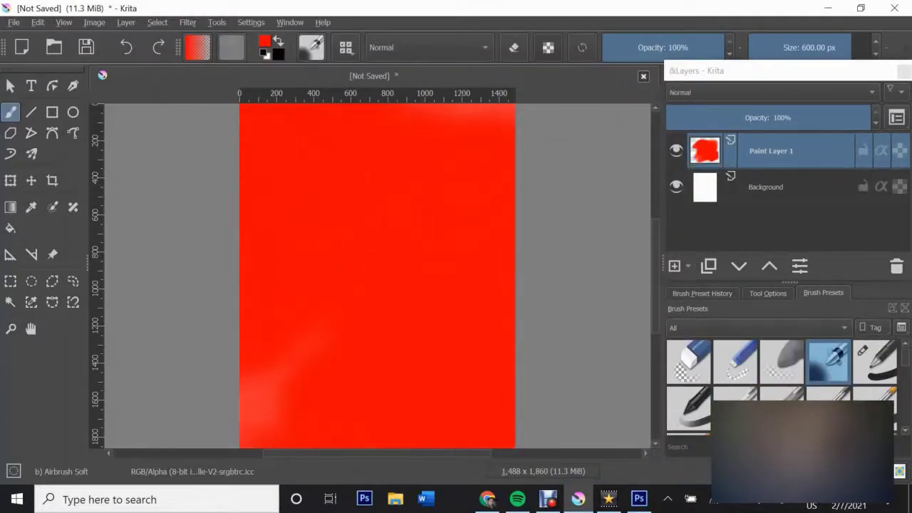
On a new Paint Layer 2, paint darker red patches over the red background
key("Insert")
left_click(264, 42)
key("Return")
mouse_move(306, 173)
left_mouse_down()
mouse_move(407, 179)
mouse_move(285, 399)
left_mouse_up()
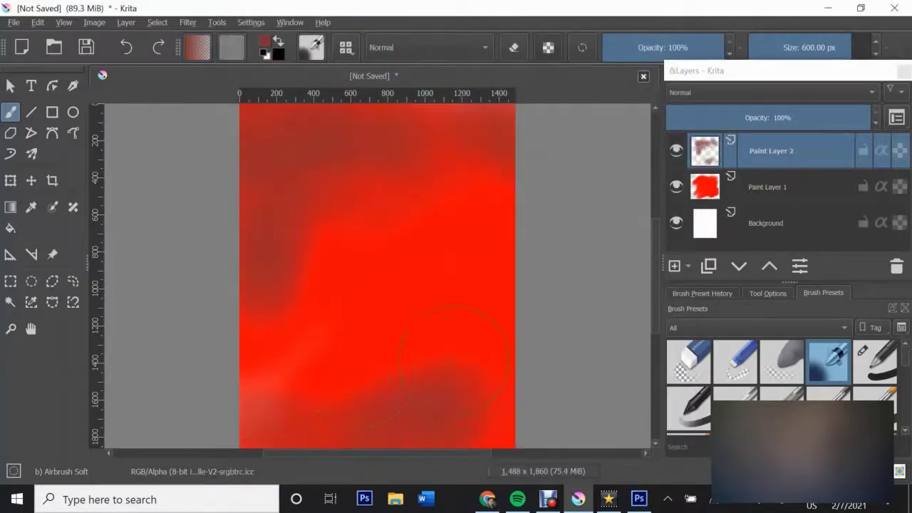
left_click(739, 266)
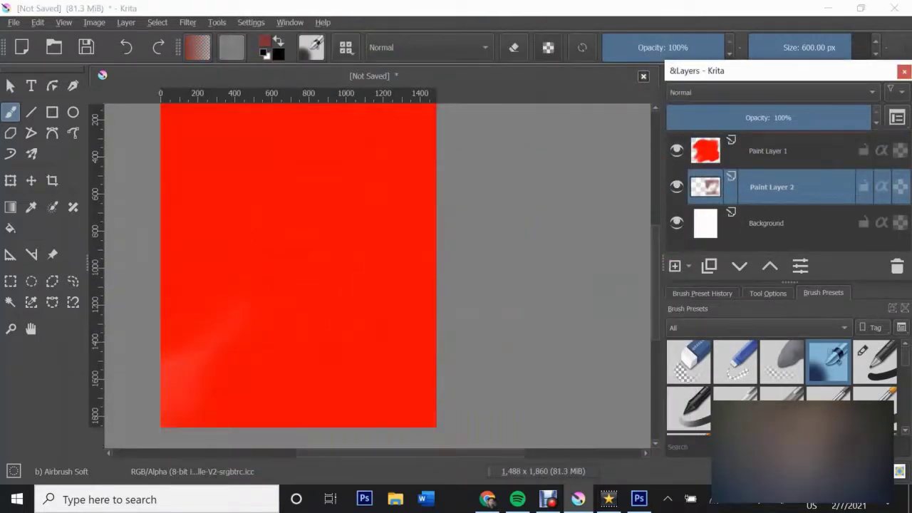
key("ctrl+z")
Soften the red patches with the Blender Blur brush on Paint Layer 2 and swap foreground/background colours
scroll(784, 385, "down", 2)
scroll(784, 385, "down", 2)
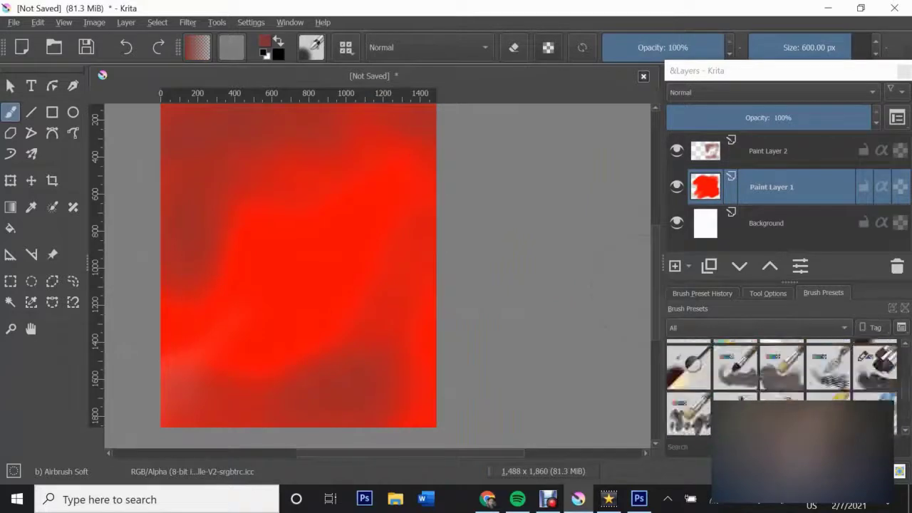
scroll(784, 385, "down", 2)
scroll(784, 385, "down", 2)
left_click(735, 384)
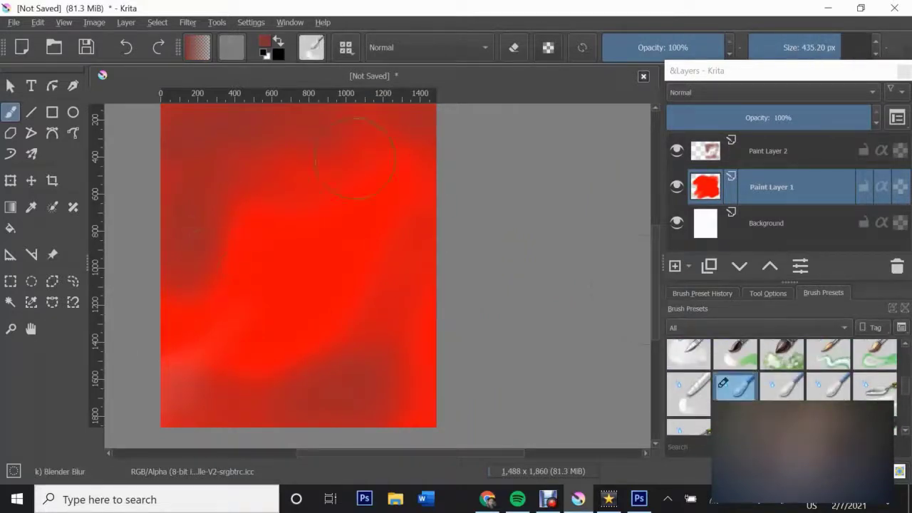
key("Page_Up")
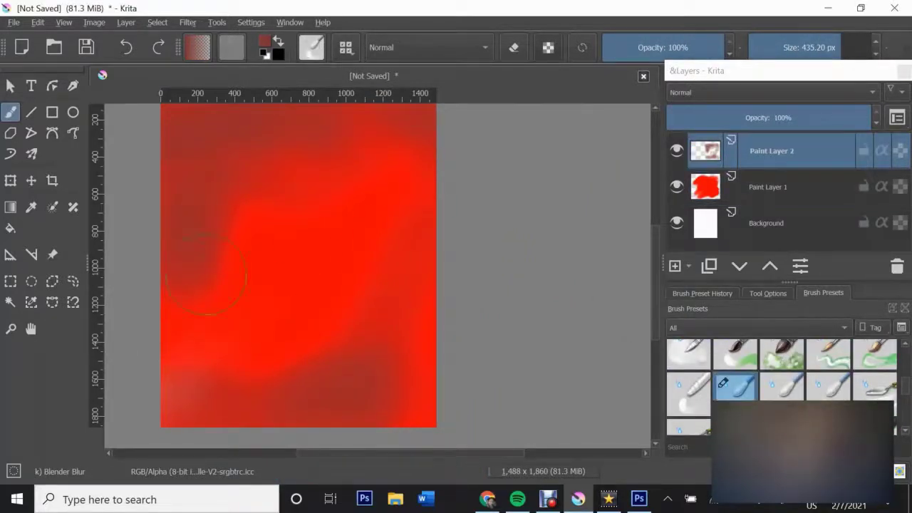
scroll(378, 271, "up", 1)
key("x")
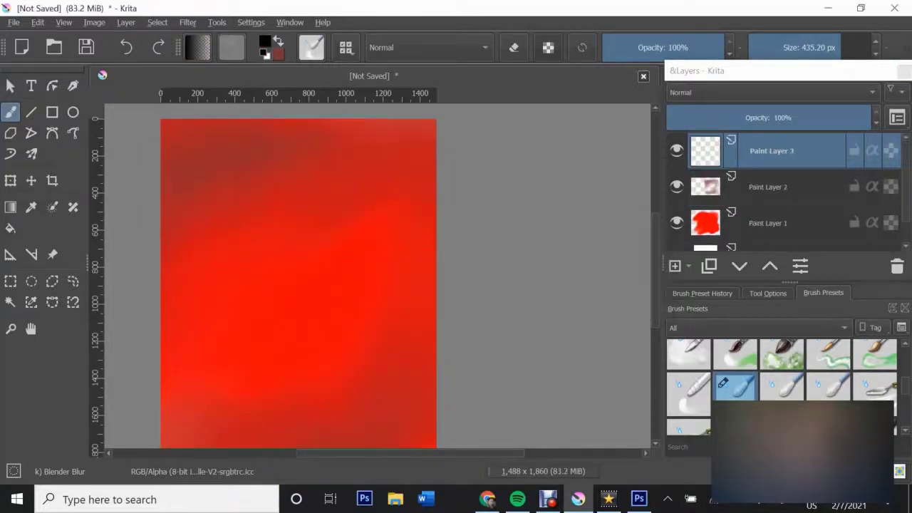
Paint dark ink shapes at the lower left with the Waterpaint Soft Edges brush
key("/")
left_click_drag(224, 347, 203, 428)
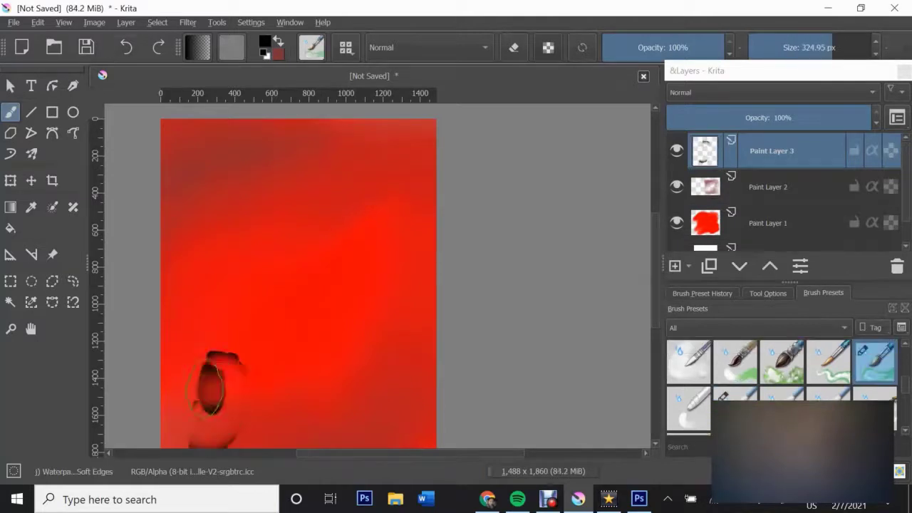
left_click_drag(213, 388, 285, 364)
key("ctrl+z")
scroll(182, 381, "down", 2)
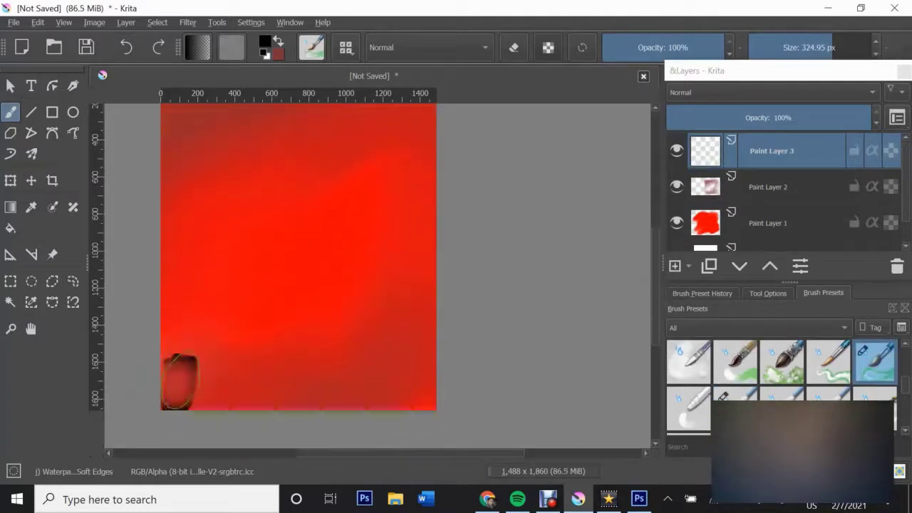
mouse_move(178, 381)
left_mouse_down()
mouse_move(214, 271)
mouse_move(253, 328)
mouse_move(186, 357)
mouse_move(188, 285)
mouse_move(189, 346)
mouse_move(182, 293)
mouse_move(213, 360)
mouse_move(246, 321)
mouse_move(253, 285)
mouse_move(257, 349)
mouse_move(236, 326)
left_mouse_up()
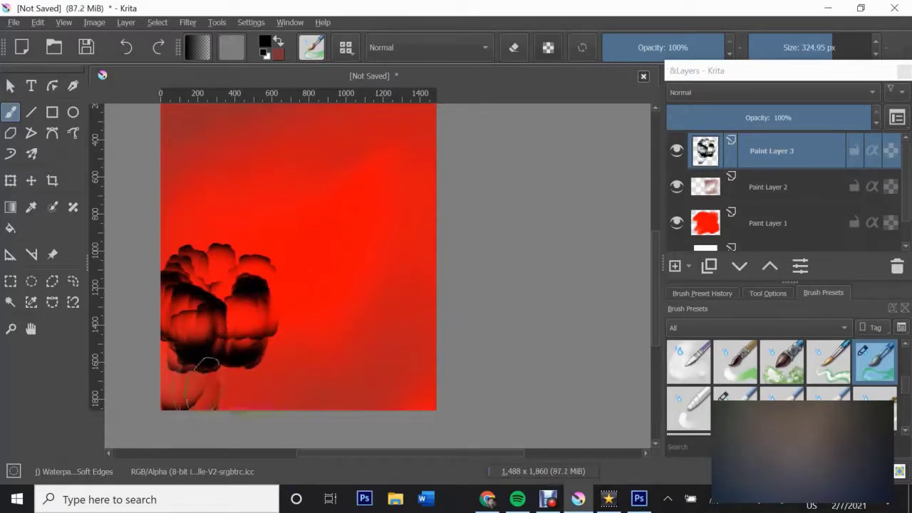
mouse_move(204, 376)
left_mouse_down()
mouse_move(246, 349)
mouse_move(274, 356)
mouse_move(278, 342)
mouse_move(271, 374)
mouse_move(261, 372)
left_mouse_up()
Smudge the dark ink shape with a Blender brush into soft swirling forms
key("slash")
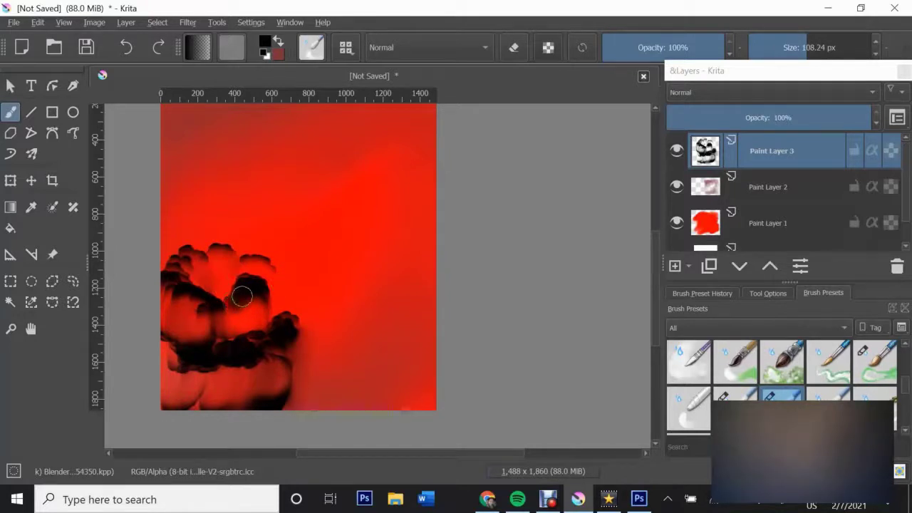
mouse_move(242, 297)
left_mouse_down()
mouse_move(228, 321)
mouse_move(171, 303)
mouse_move(258, 304)
left_mouse_up()
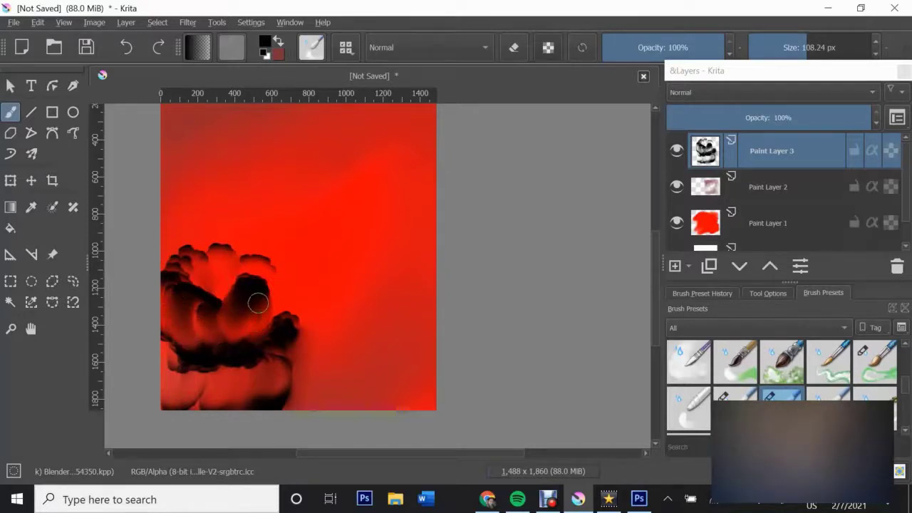
left_click_drag(246, 339, 196, 284)
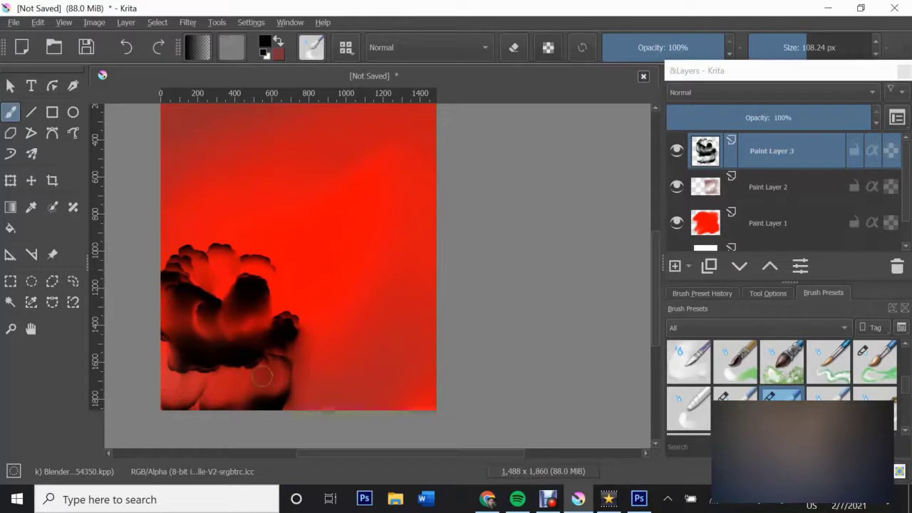
left_click_drag(262, 376, 420, 268)
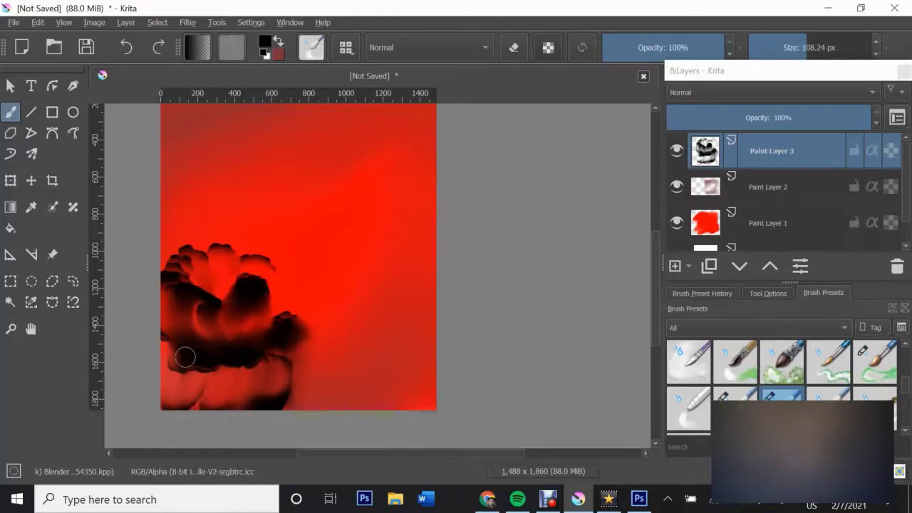
left_click_drag(185, 357, 237, 340)
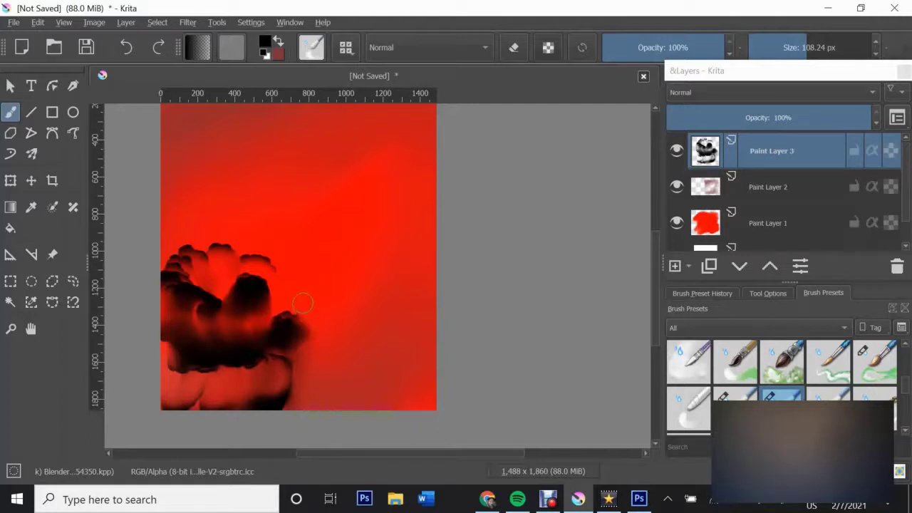
Rotate and reposition the Paint Layer 3 smoke shape so it tilts toward the upper right
key("ctrl+t")
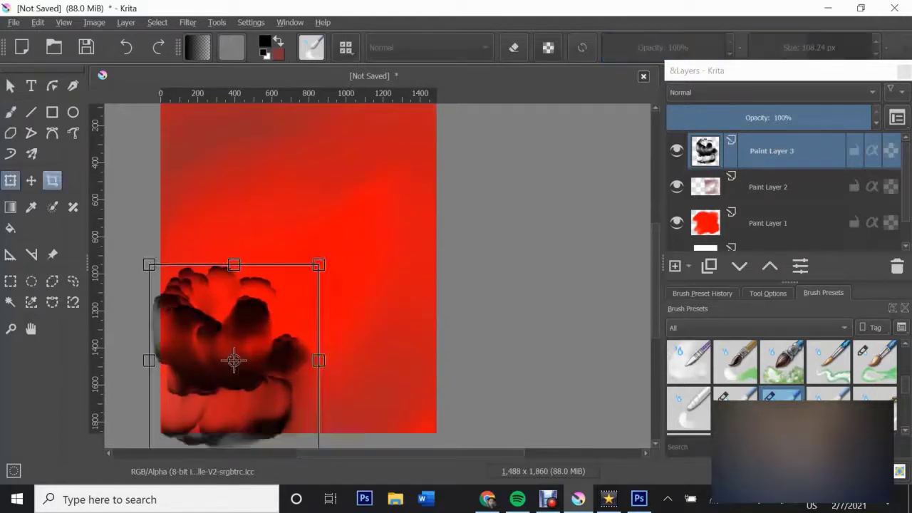
left_click_drag(128, 399, 119, 356)
left_click_drag(256, 342, 243, 379)
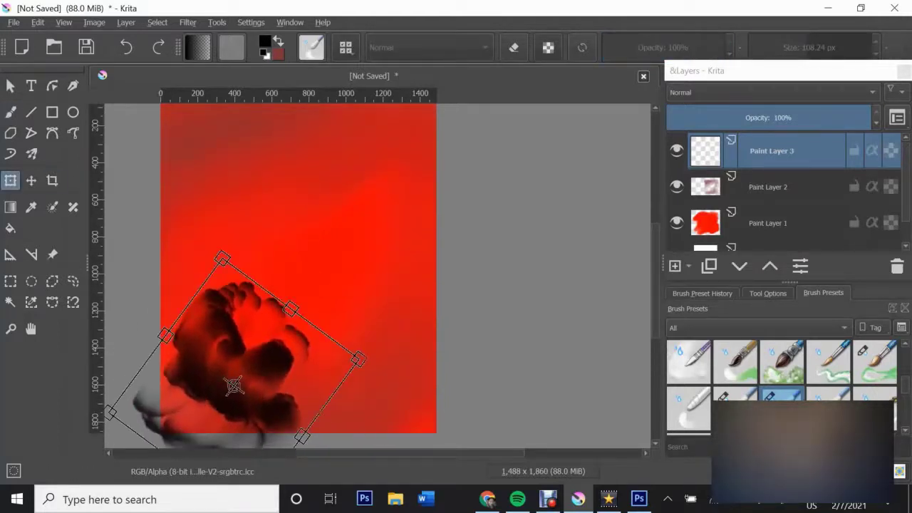
key("Return")
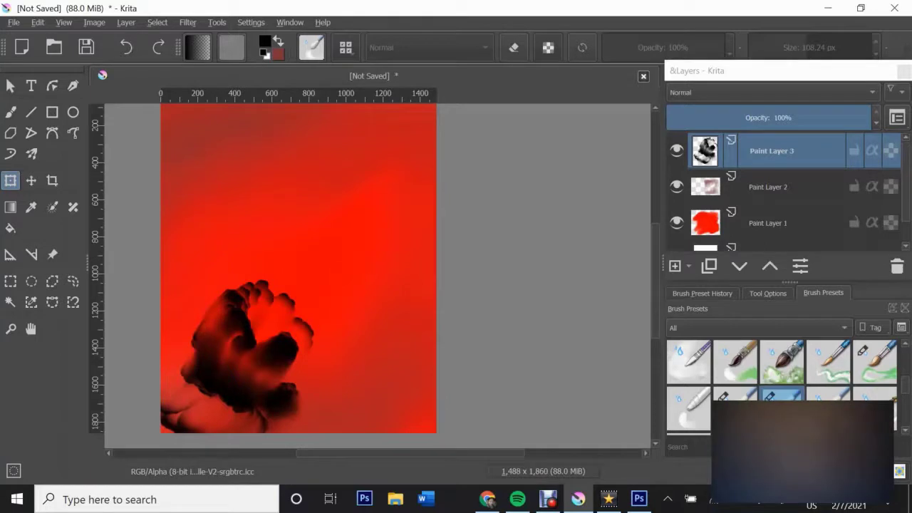
Extend the ink shape's upper-left edge with dark Wet Bristles petal strokes
scroll(782, 385, "down", 1)
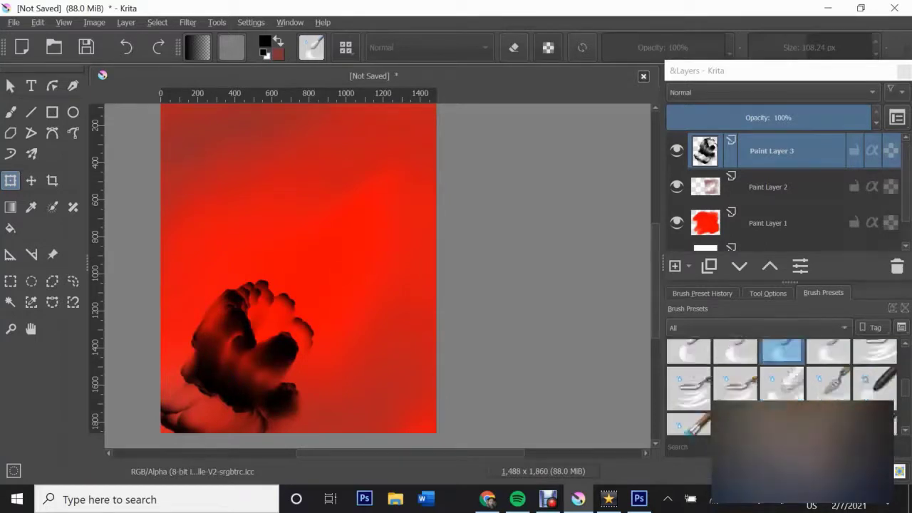
scroll(782, 384, "down", 2)
scroll(782, 385, "down", 1)
scroll(782, 385, "down", 1)
left_click(828, 377)
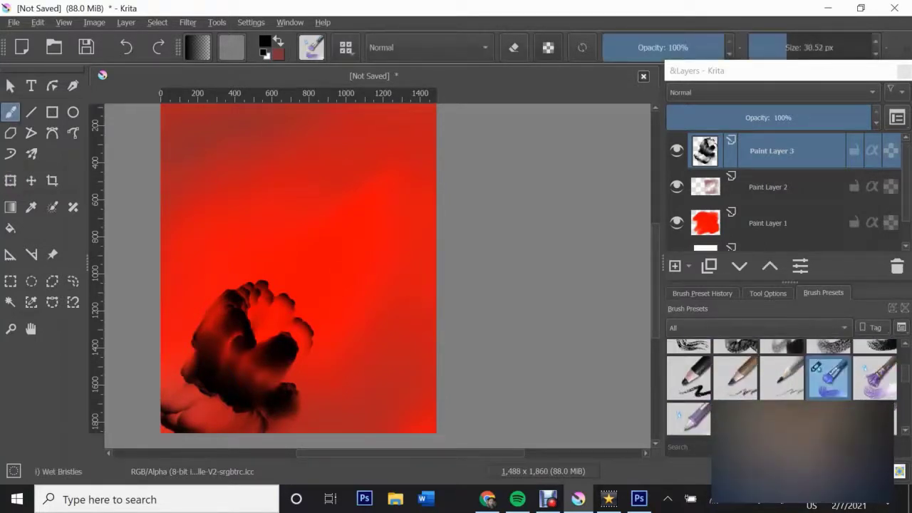
mouse_move(208, 341)
left_mouse_down()
mouse_move(211, 274)
mouse_move(219, 286)
mouse_move(243, 274)
left_mouse_up()
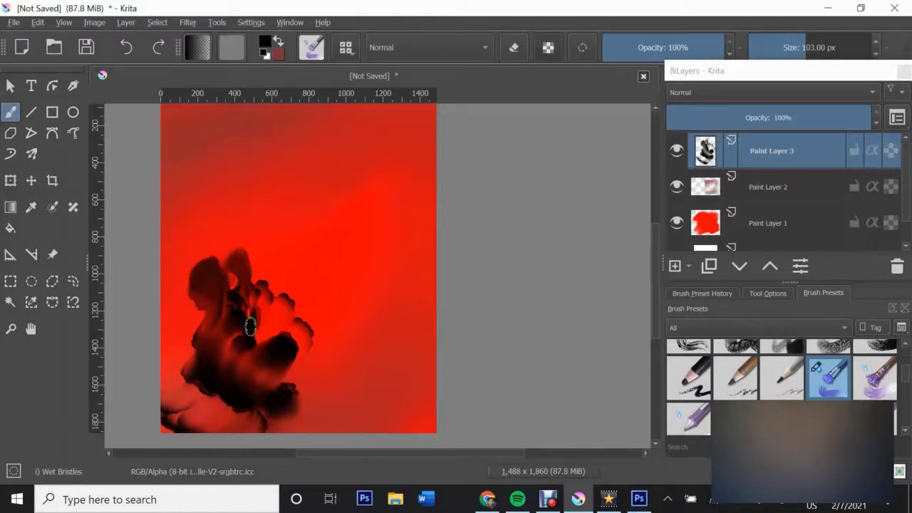
mouse_move(251, 327)
left_mouse_down()
mouse_move(178, 314)
mouse_move(212, 350)
mouse_move(207, 340)
left_mouse_up()
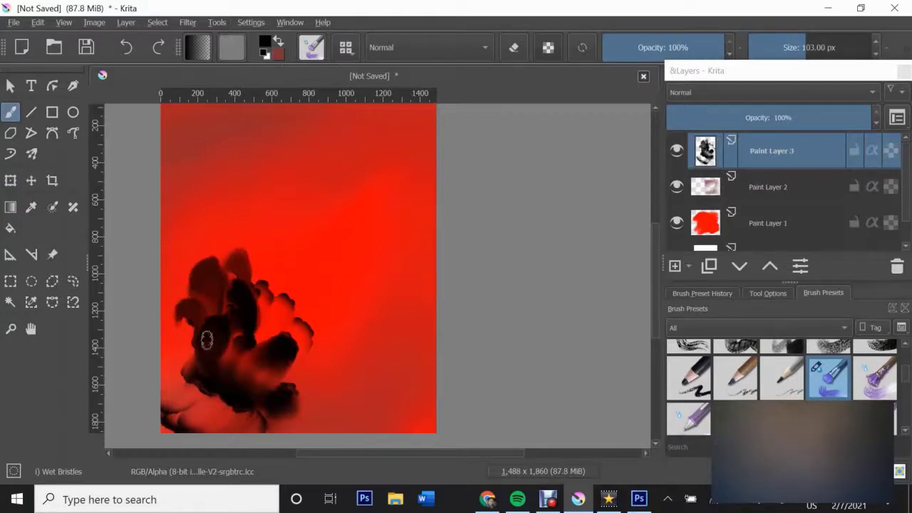
Darken the inside and right side of the ink shape and reshape its top into curls
left_click_drag(244, 378, 229, 303)
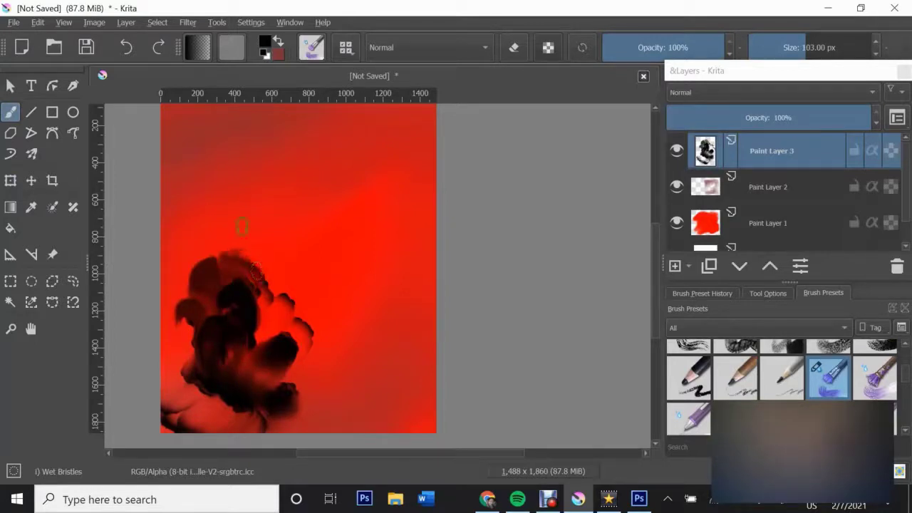
mouse_move(255, 269)
left_mouse_down()
mouse_move(241, 269)
mouse_move(246, 292)
left_mouse_up()
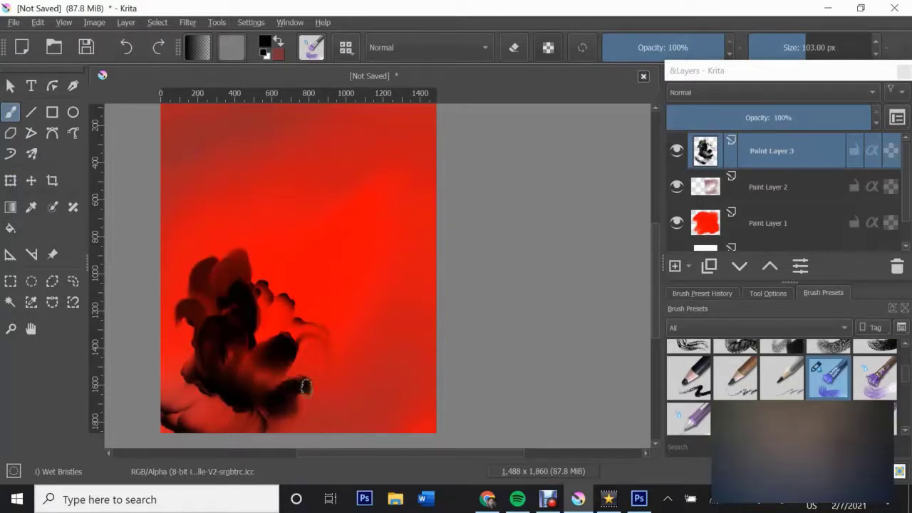
mouse_move(305, 388)
left_mouse_down()
mouse_move(313, 424)
mouse_move(299, 377)
mouse_move(324, 335)
mouse_move(264, 335)
mouse_move(321, 314)
mouse_move(270, 285)
mouse_move(254, 305)
mouse_move(330, 311)
mouse_move(322, 326)
mouse_move(217, 265)
mouse_move(214, 306)
mouse_move(186, 300)
left_mouse_up()
left_click_drag(235, 271, 299, 320)
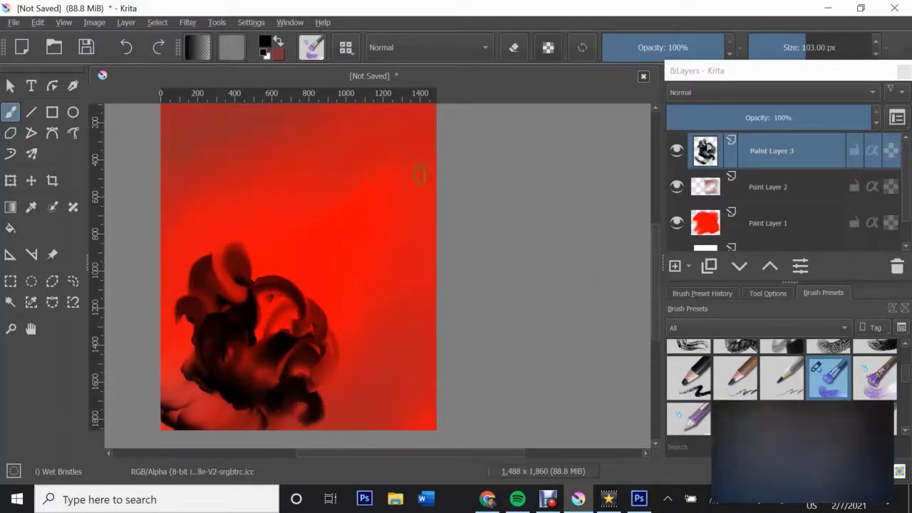
left_click_drag(425, 176, 266, 243)
Add a new Paint Layer 4 and set the painting colour to black
key("Insert")
left_click(265, 43)
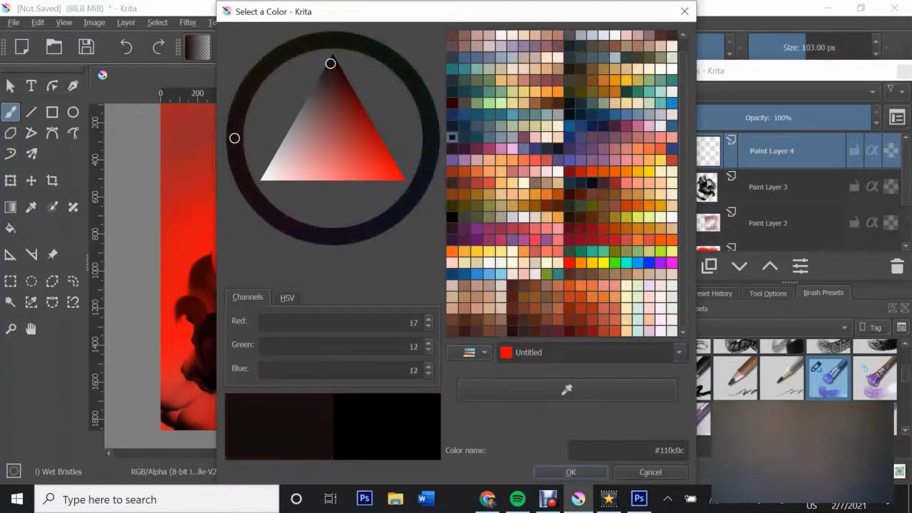
left_click(323, 129)
left_click_drag(330, 136, 332, 56)
left_click(571, 472)
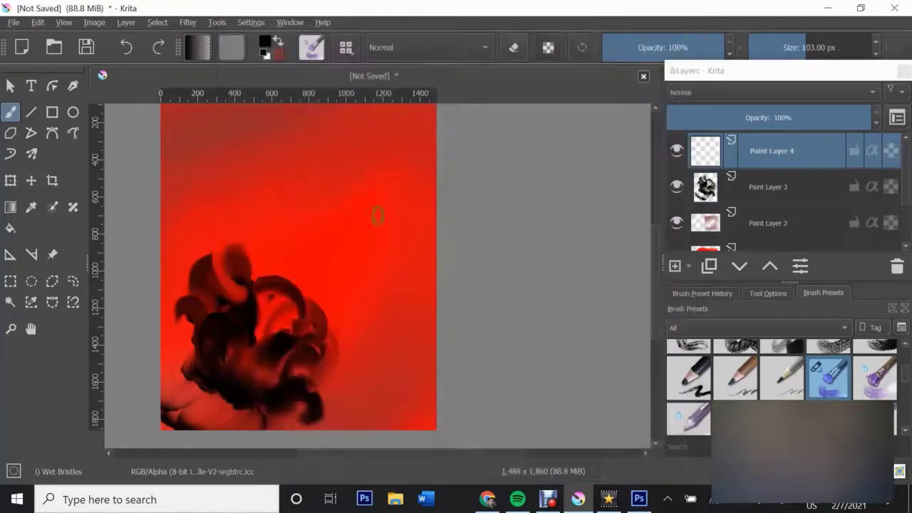
Paint dark smoke forms above the ink with Waterpaint Soft Edges, then soften them with Blender Blur
left_click(702, 293)
left_click(757, 389)
mouse_move(263, 278)
left_mouse_down()
mouse_move(270, 235)
mouse_move(277, 244)
mouse_move(235, 214)
left_mouse_up()
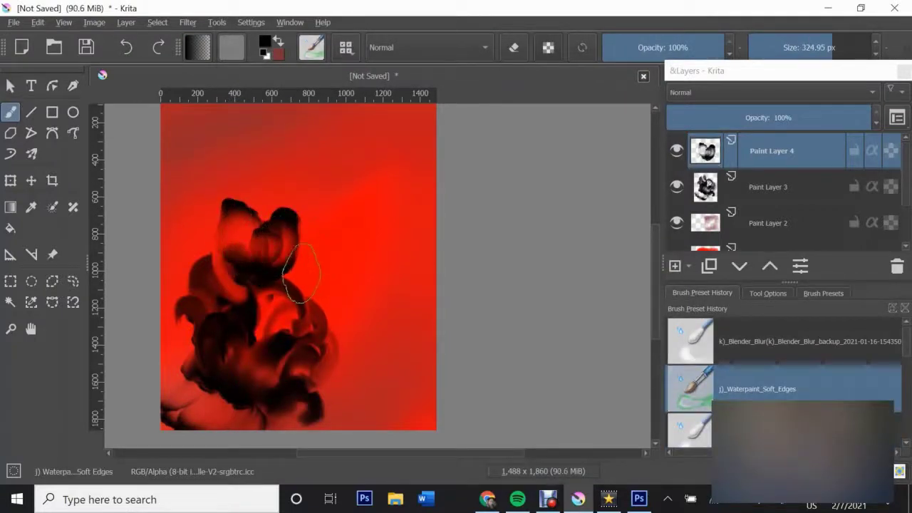
mouse_move(335, 184)
left_mouse_down()
mouse_move(335, 221)
mouse_move(307, 192)
mouse_move(263, 182)
mouse_move(256, 207)
mouse_move(260, 185)
mouse_move(271, 199)
mouse_move(314, 211)
mouse_move(371, 293)
mouse_move(388, 207)
mouse_move(335, 299)
left_mouse_up()
key("slash")
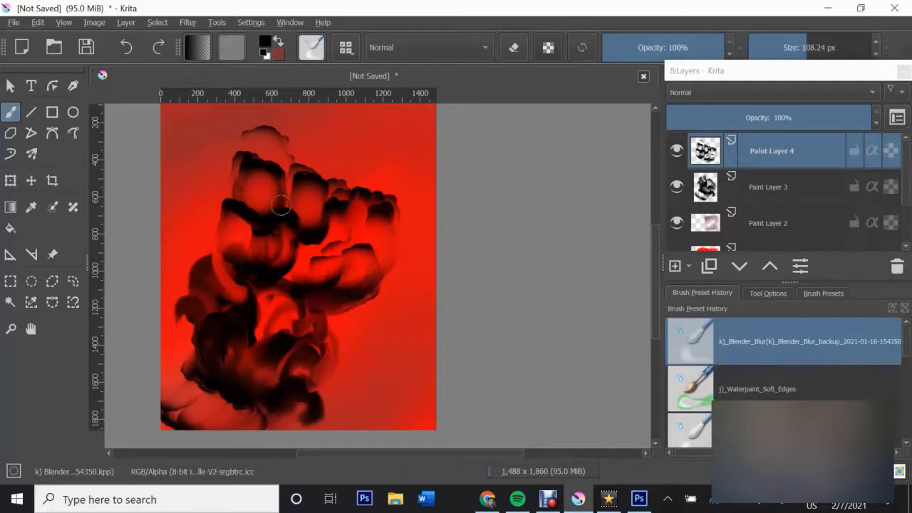
mouse_move(248, 264)
left_mouse_down()
mouse_move(285, 236)
mouse_move(240, 185)
left_mouse_up()
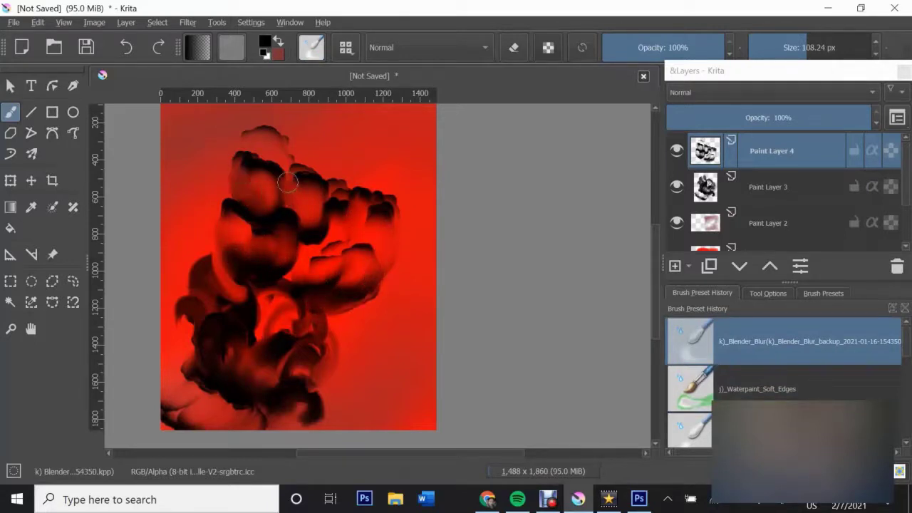
Add Wet Bristles curls along the right and upper right, then erase part of the upper-right curl
key("slash")
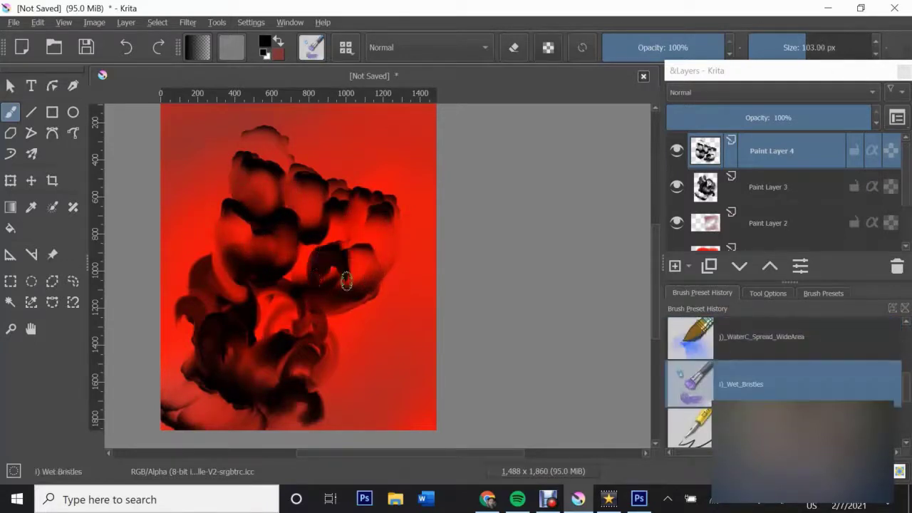
left_click_drag(383, 273, 372, 303)
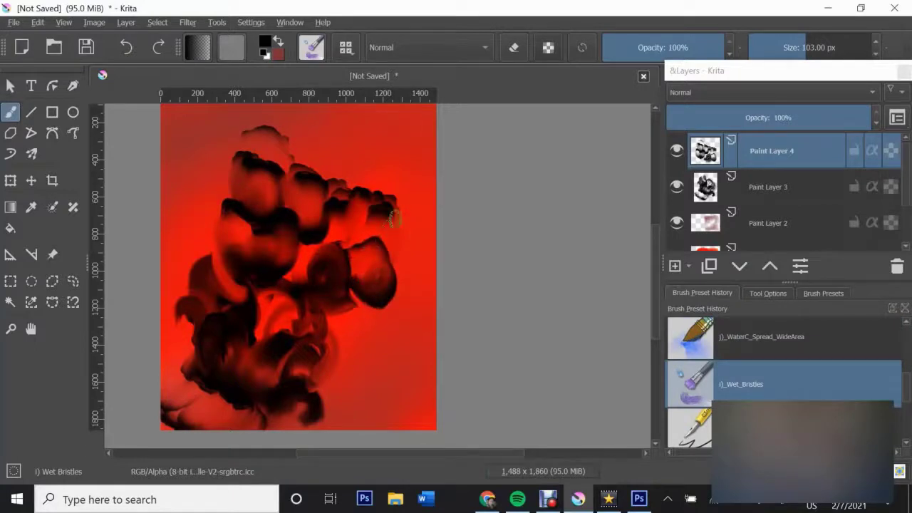
left_click_drag(395, 220, 415, 175)
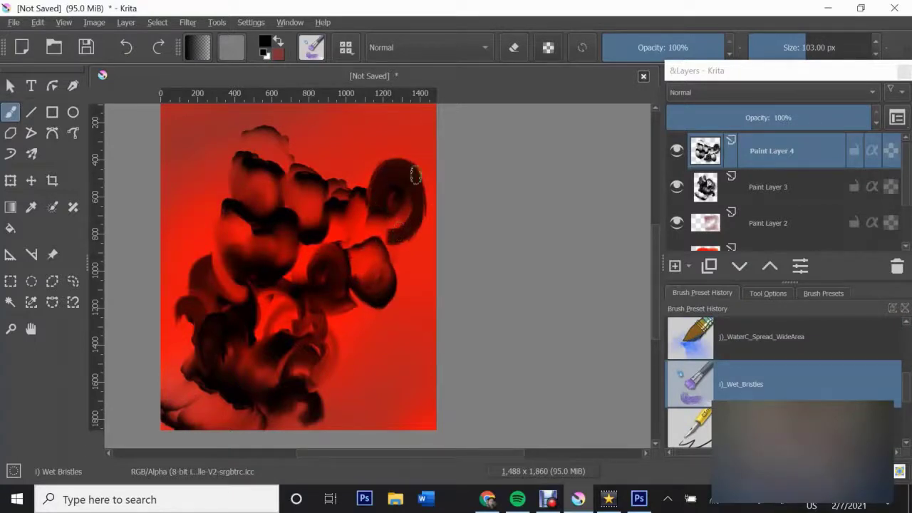
mouse_move(246, 139)
left_mouse_down()
mouse_move(255, 181)
mouse_move(267, 138)
mouse_move(240, 146)
mouse_move(285, 147)
mouse_move(265, 133)
mouse_move(246, 135)
left_mouse_up()
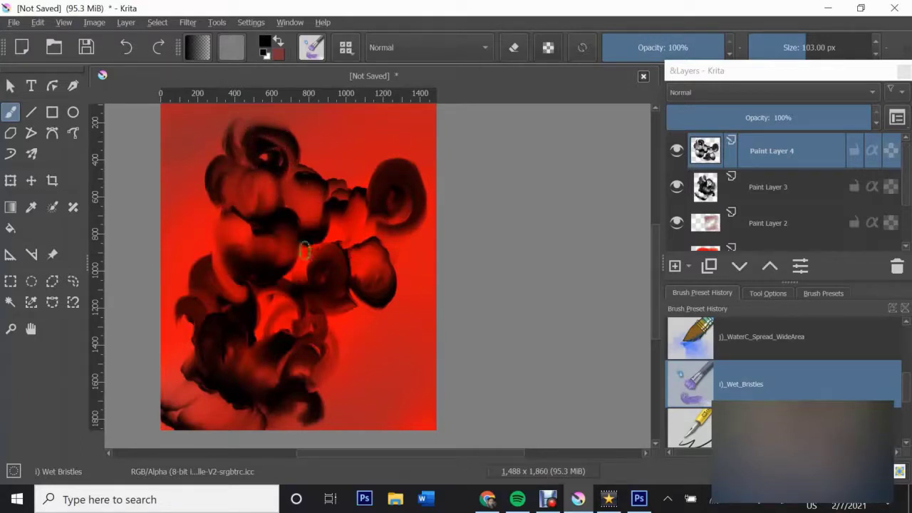
left_click_drag(304, 251, 338, 241)
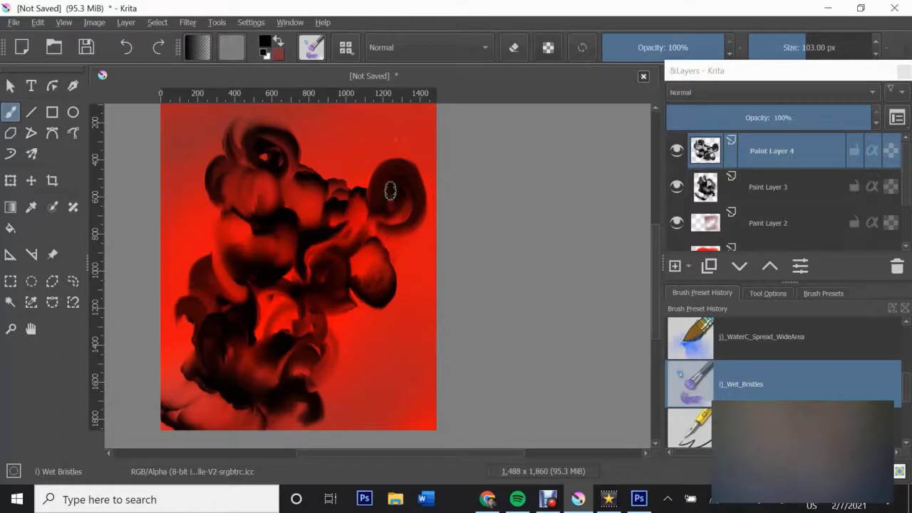
key("e")
mouse_move(378, 228)
left_mouse_down()
mouse_move(400, 245)
mouse_move(398, 215)
left_mouse_up()
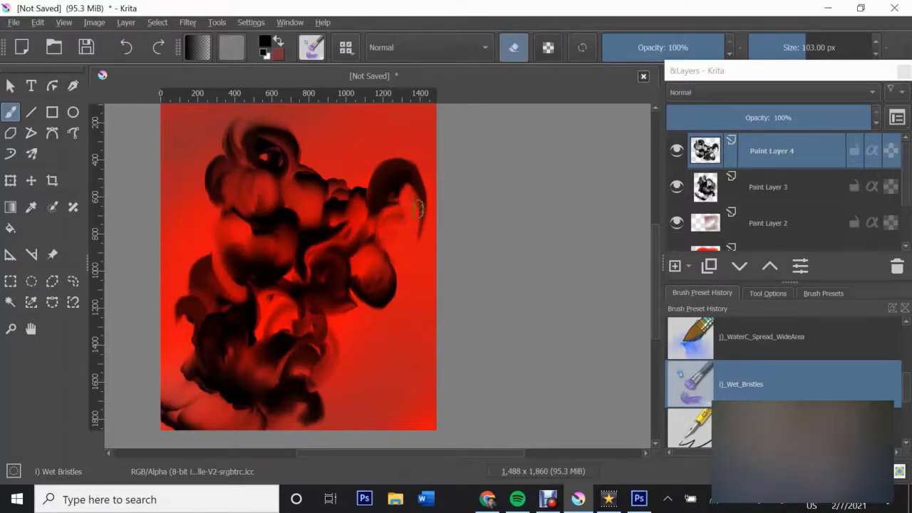
Shrink and rotate the Paint Layer 4 smoke shapes, move them slightly lower, and apply
key("ctrl+t")
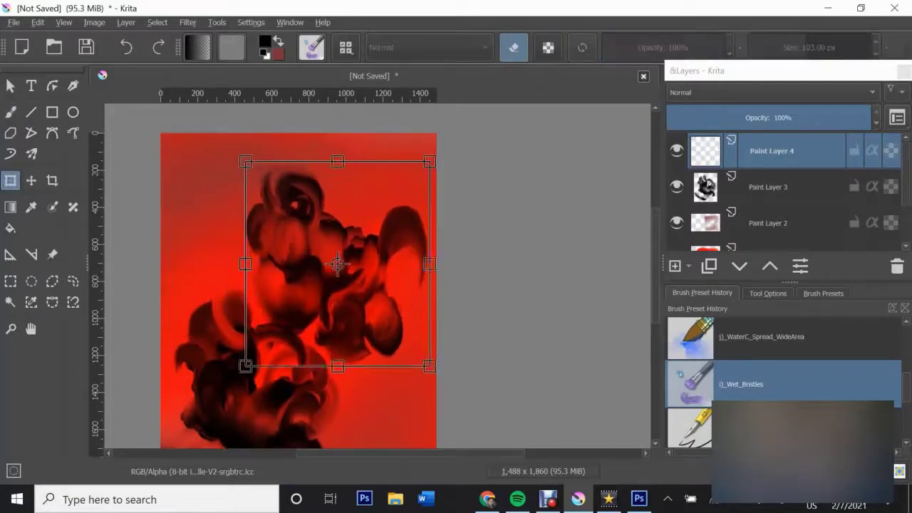
left_click_drag(426, 365, 330, 368)
left_click_drag(301, 281, 297, 295)
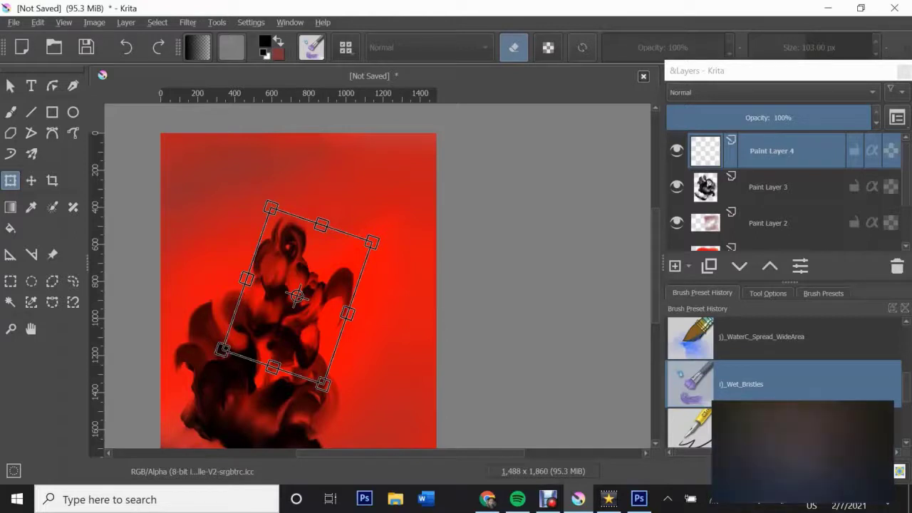
key("Return")
key("b")
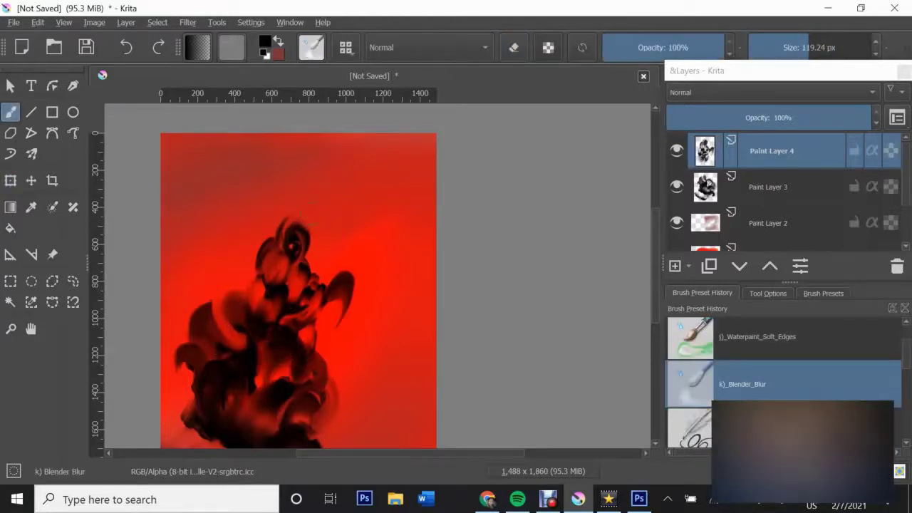
On a new paint layer, paint and blend dark strokes on the creature's head
scroll(240, 198, "down", 2)
key("Insert")
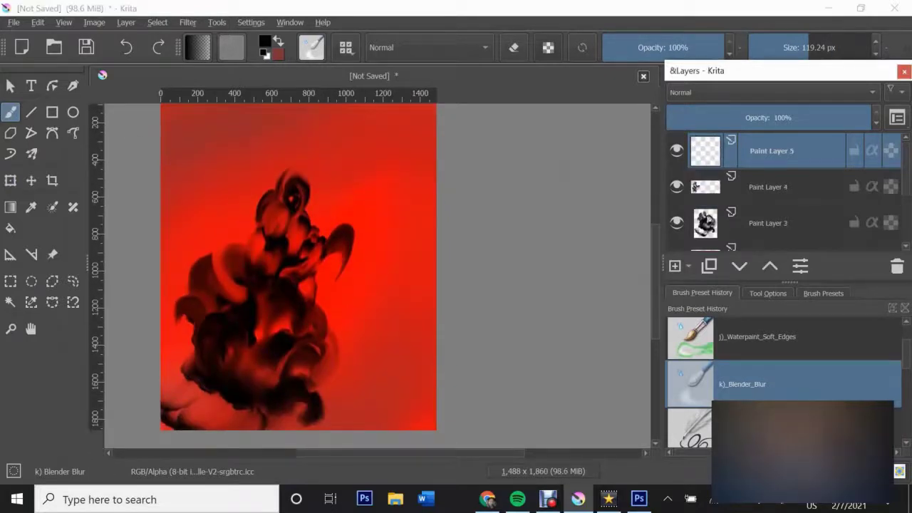
key("slash")
mouse_move(240, 197)
left_mouse_down()
mouse_move(243, 171)
mouse_move(244, 243)
left_mouse_up()
key("slash")
key("slash")
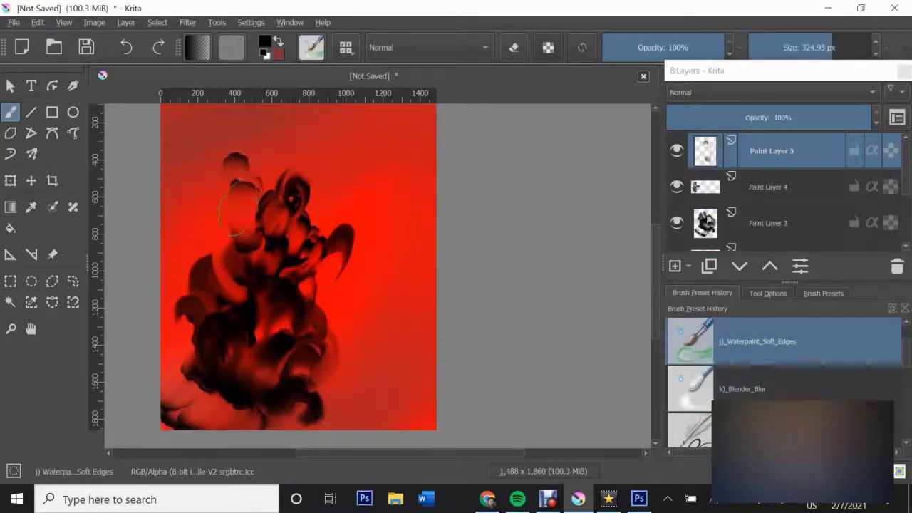
left_click_drag(242, 171, 245, 223)
key("slash")
left_click_drag(239, 167, 249, 249)
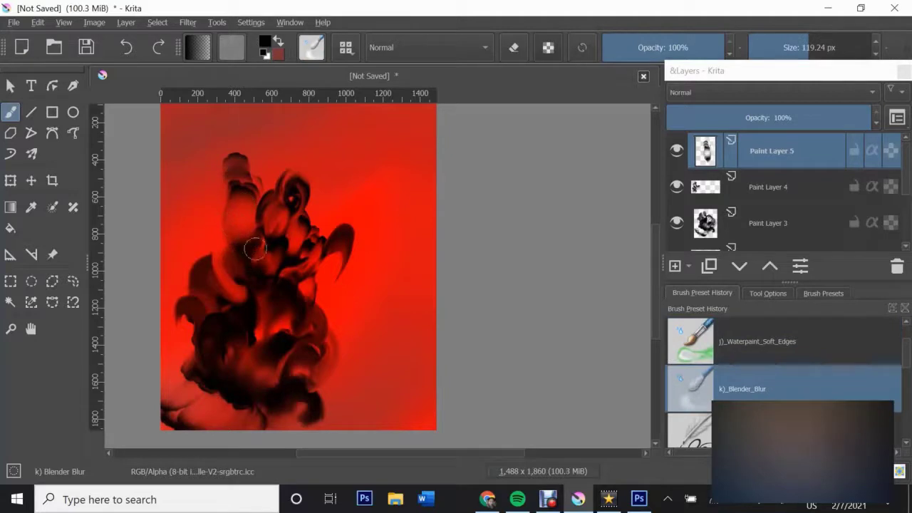
Add Wet Bristles dark strokes to the head, both sides of the face, and lower-right area
key("comma")
key("e")
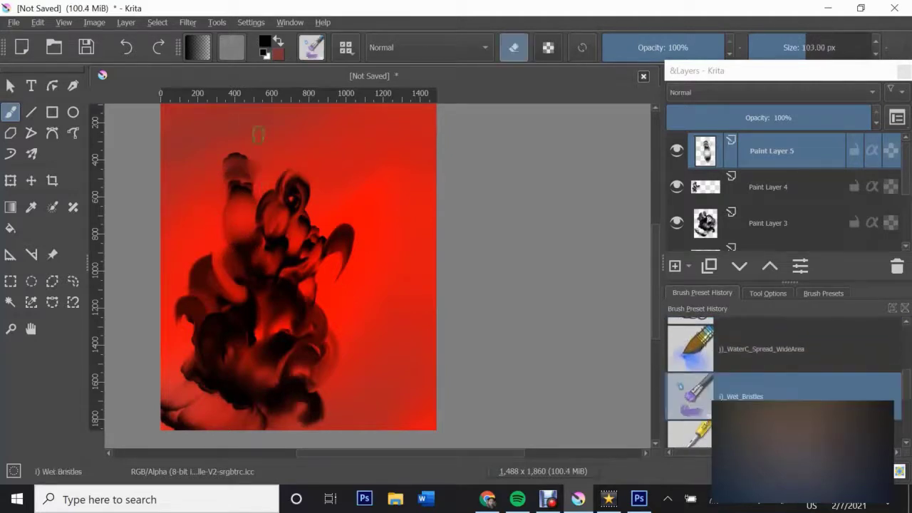
key("e")
left_click_drag(275, 171, 259, 178)
mouse_move(224, 242)
left_mouse_down()
mouse_move(213, 200)
mouse_move(288, 175)
mouse_move(228, 153)
mouse_move(238, 159)
mouse_move(235, 202)
mouse_move(250, 228)
left_mouse_up()
left_click_drag(307, 191, 308, 207)
mouse_move(303, 246)
left_mouse_down()
mouse_move(333, 293)
mouse_move(338, 322)
mouse_move(321, 271)
mouse_move(366, 230)
mouse_move(316, 289)
mouse_move(377, 255)
mouse_move(385, 267)
mouse_move(350, 214)
mouse_move(391, 208)
left_mouse_up()
Repaint the upper-right tail as a curled arc and reshade the face below the head
key("ctrl+z")
mouse_move(324, 239)
left_mouse_down()
mouse_move(370, 199)
mouse_move(398, 235)
left_mouse_up()
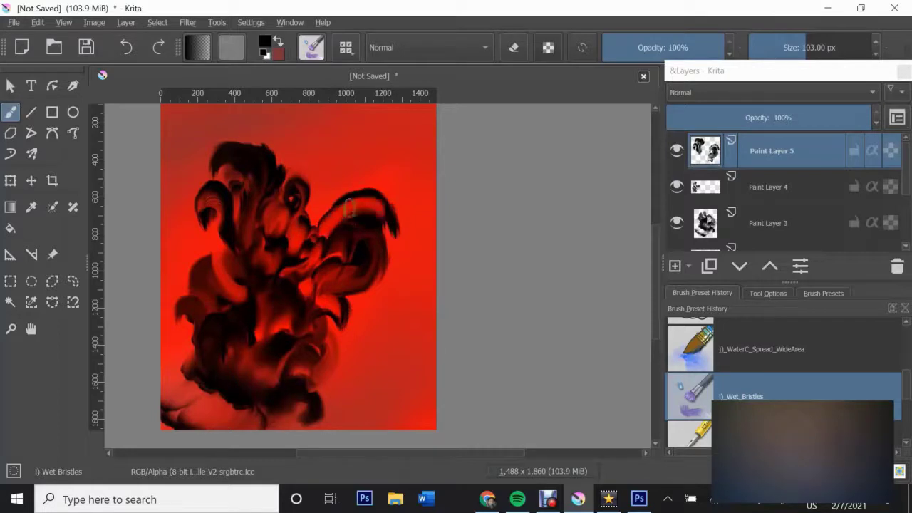
mouse_move(327, 217)
left_mouse_down()
mouse_move(374, 191)
mouse_move(394, 239)
left_mouse_up()
key("ctrl+z")
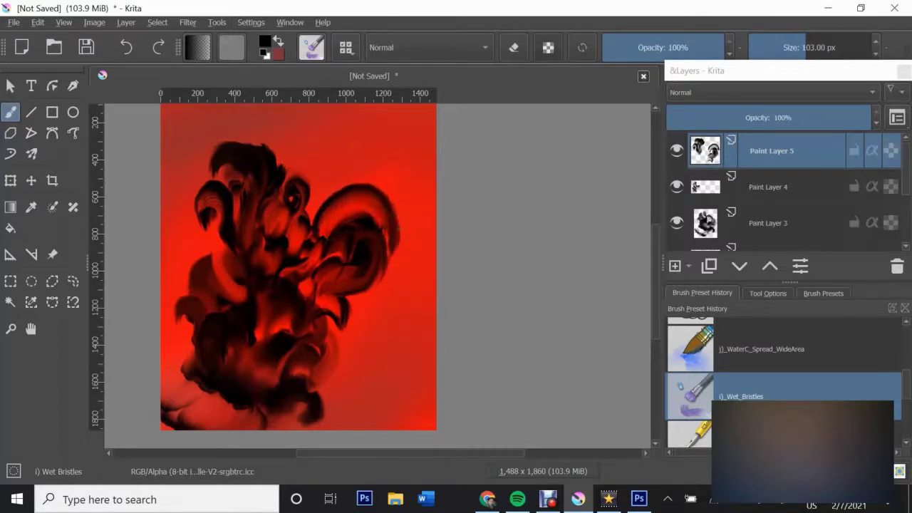
left_click_drag(323, 237, 377, 206)
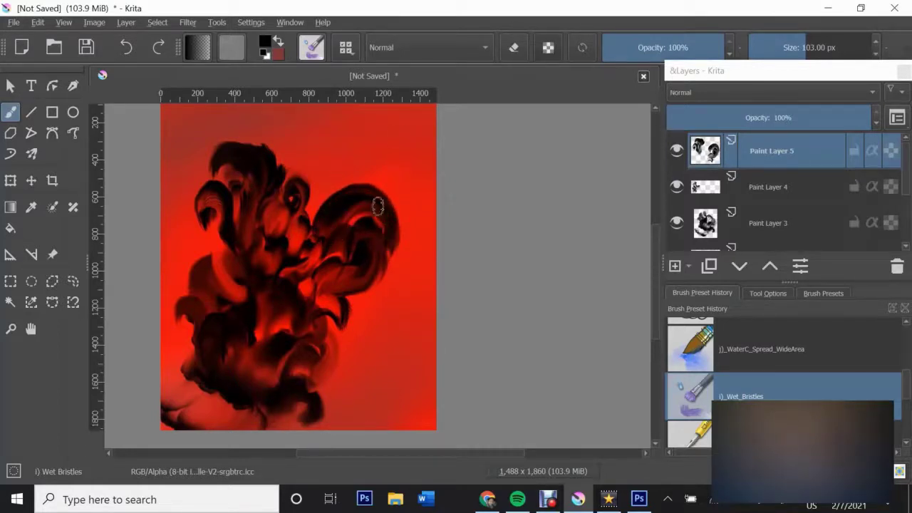
left_click_drag(240, 167, 244, 226)
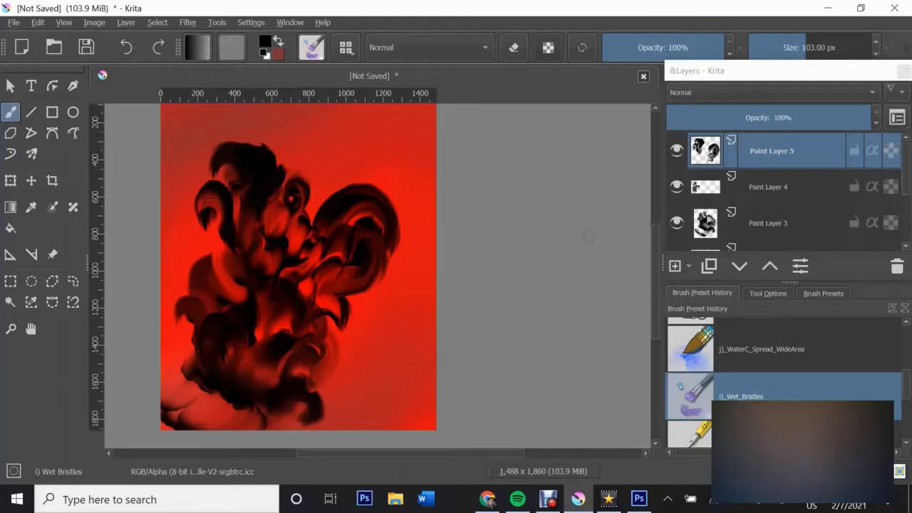
Blend the bright red patch into the dark paint and move Paint Layer 6 below Paint Layer 3
scroll(299, 278, "up", 2)
key("slash")
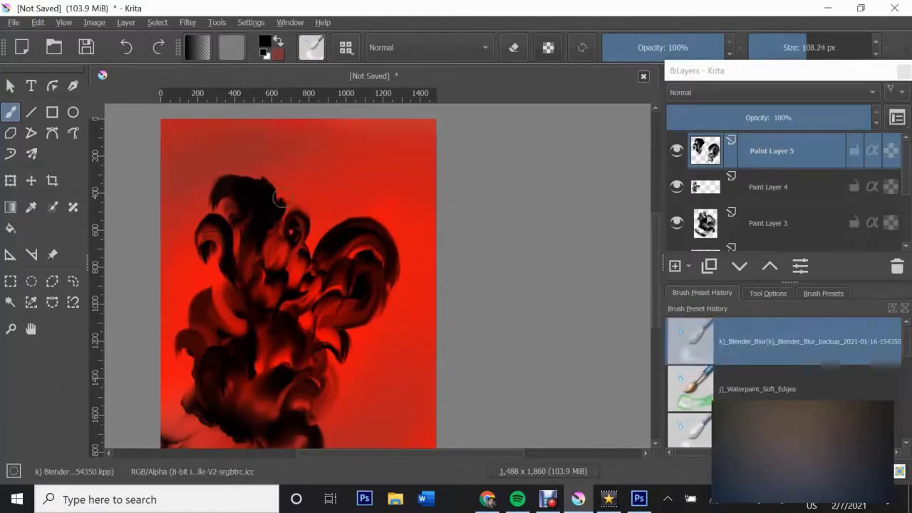
left_click_drag(308, 307, 333, 294)
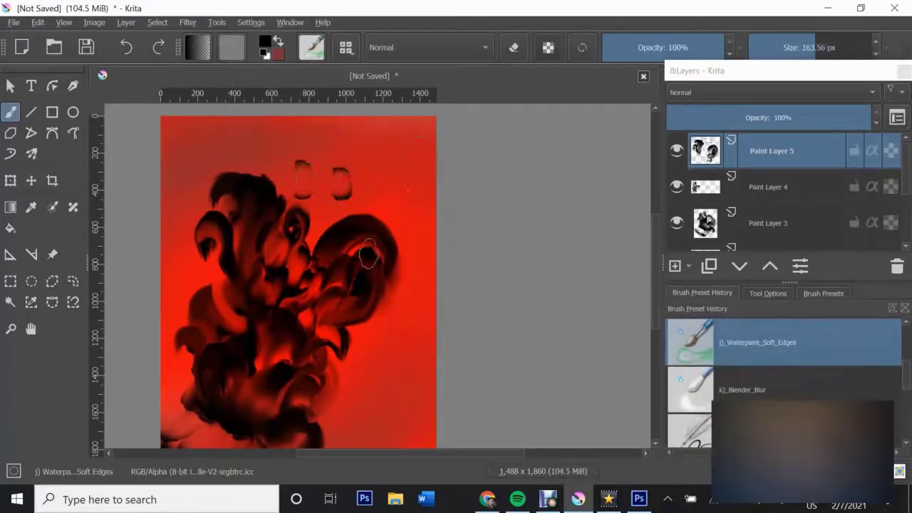
left_click_drag(769, 151, 772, 246)
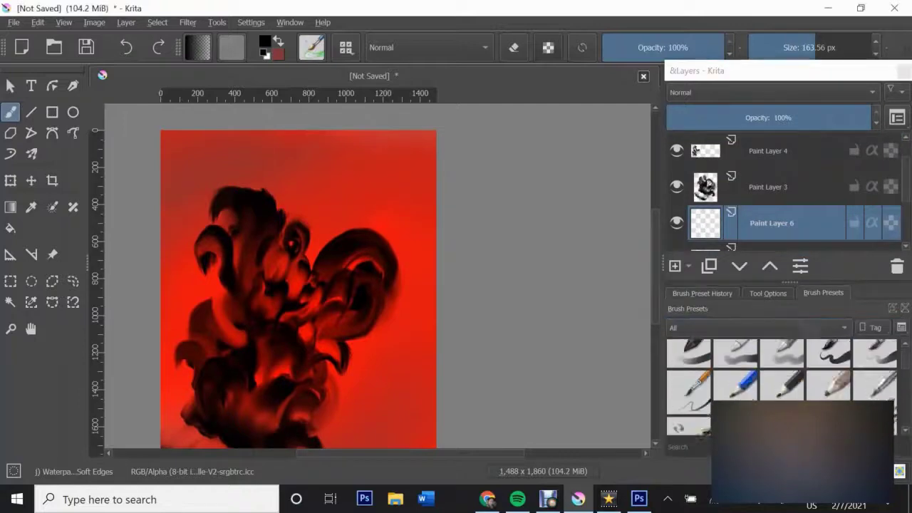
Darken the smoke's right side with soft WaterColor WideArea strokes on Paint Layer 6
scroll(782, 385, "down", 3)
scroll(782, 385, "down", 3)
left_click_drag(356, 178, 356, 335)
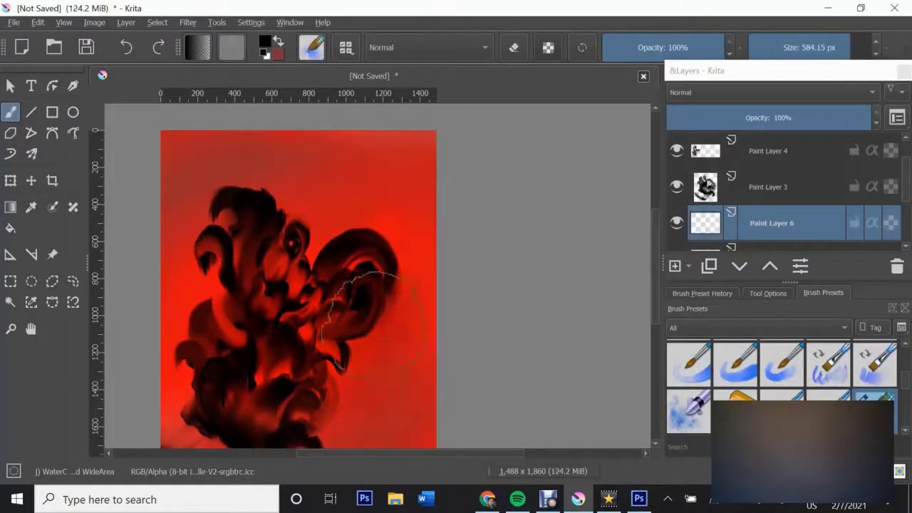
left_click_drag(371, 214, 347, 305)
scroll(298, 285, "down", 1)
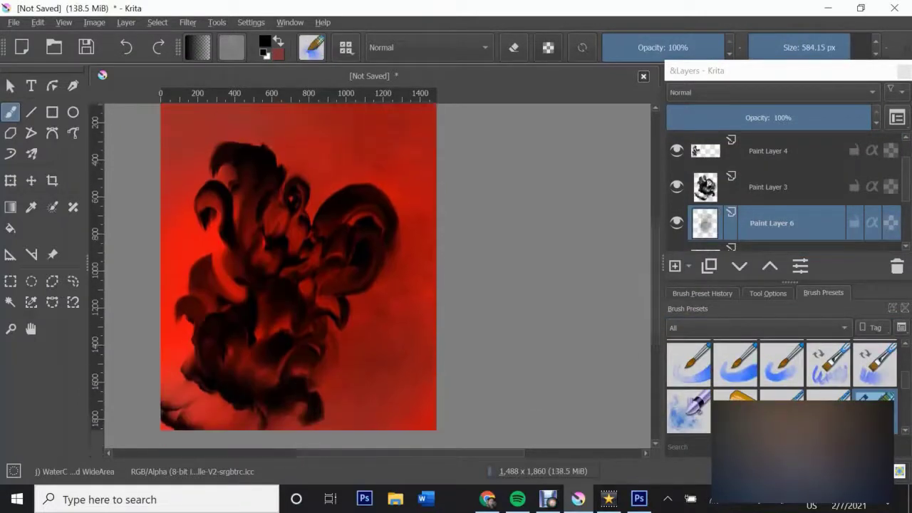
scroll(782, 385, "down", 2)
Fill the small rings near the top with Waterpaint Soft Edges ink, then add Paint Layer 7
key("slash")
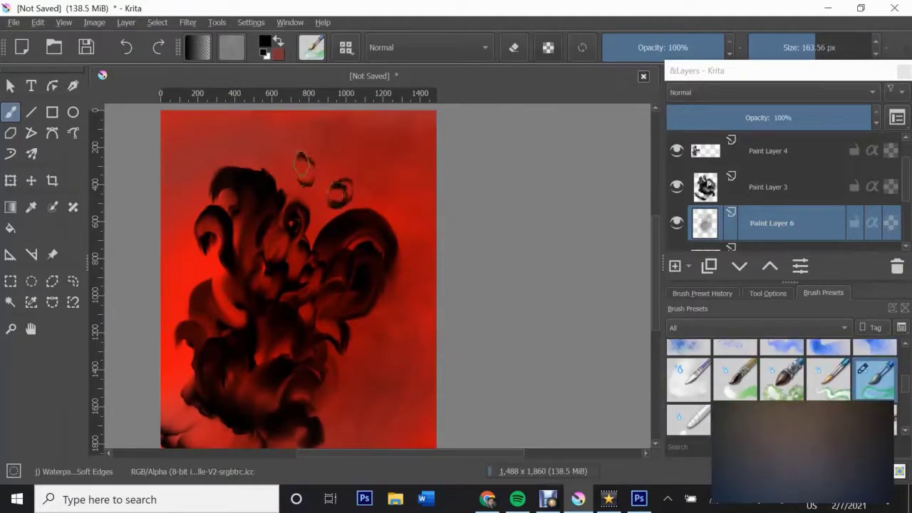
left_click_drag(302, 164, 308, 177)
left_click_drag(353, 141, 336, 168)
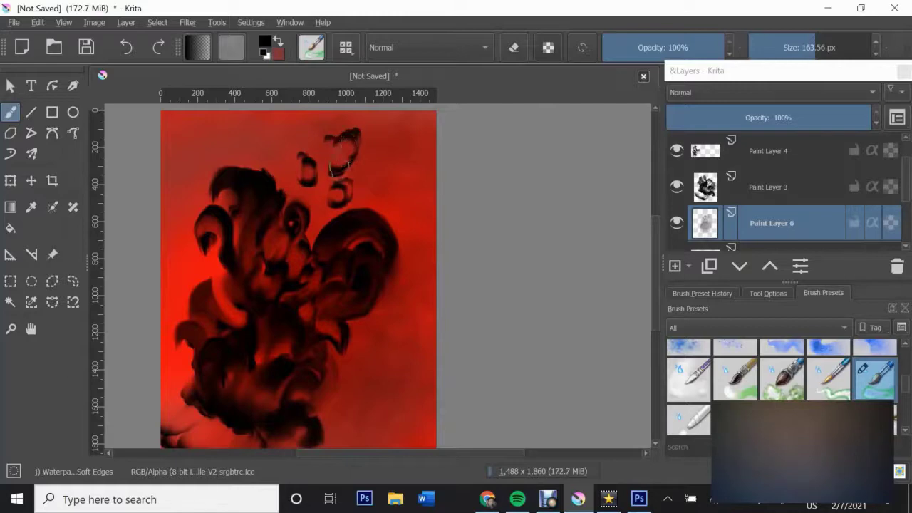
key("slash")
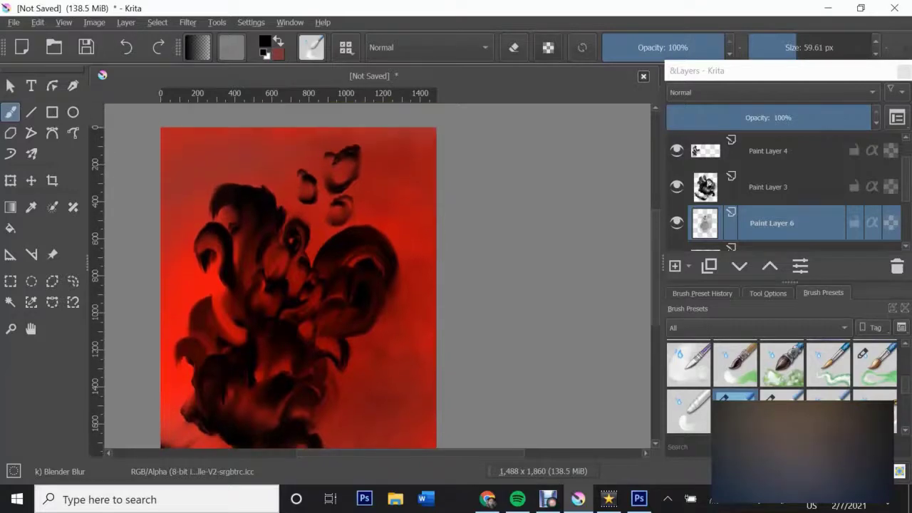
key("Insert")
key("slash")
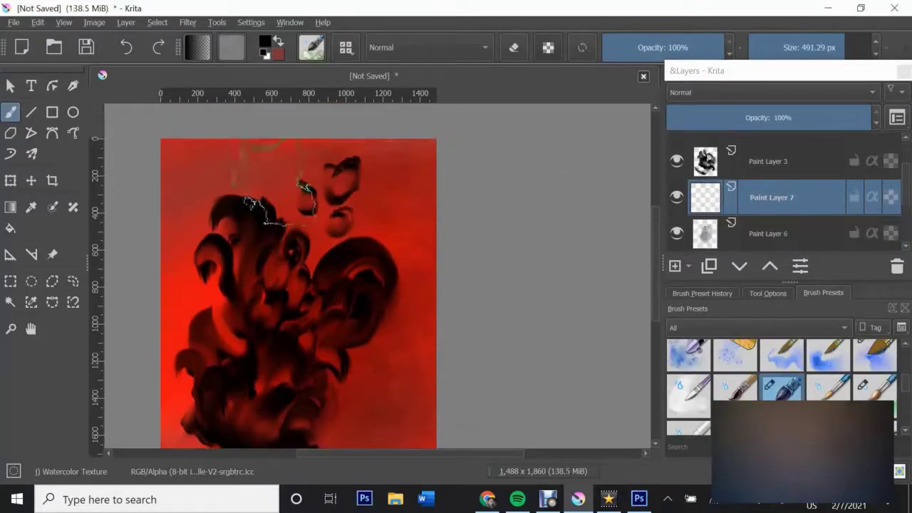
Paint dark Watercolor Texture clouds across the canvas on Paint Layer 7
left_click_drag(189, 231, 314, 300)
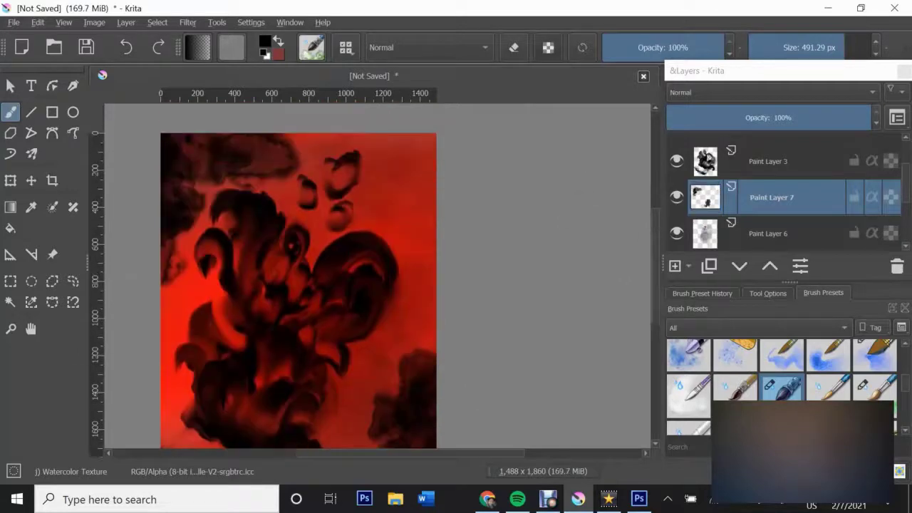
scroll(395, 280, "down", 3)
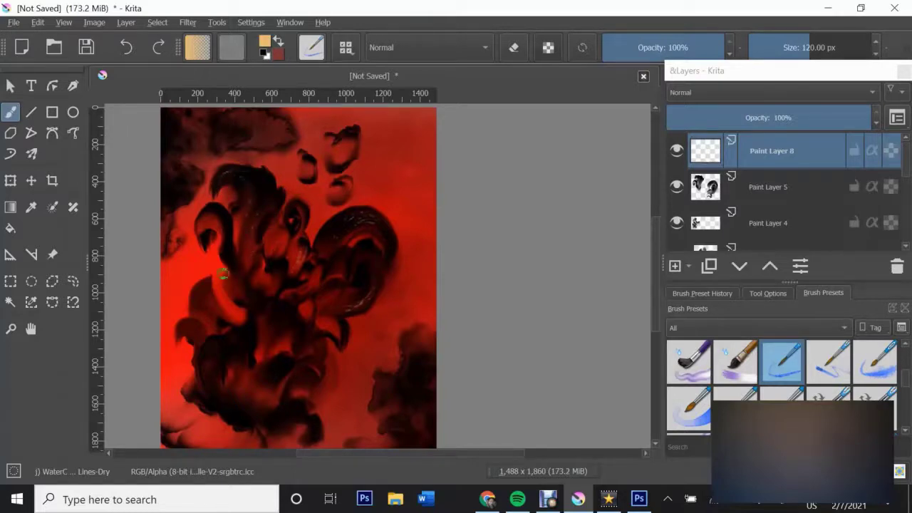
Paint light highlights along the smoke curls with WaterC_Basic_Lines-Dry and soften them with Blender Blur
left_click_drag(209, 287, 218, 361)
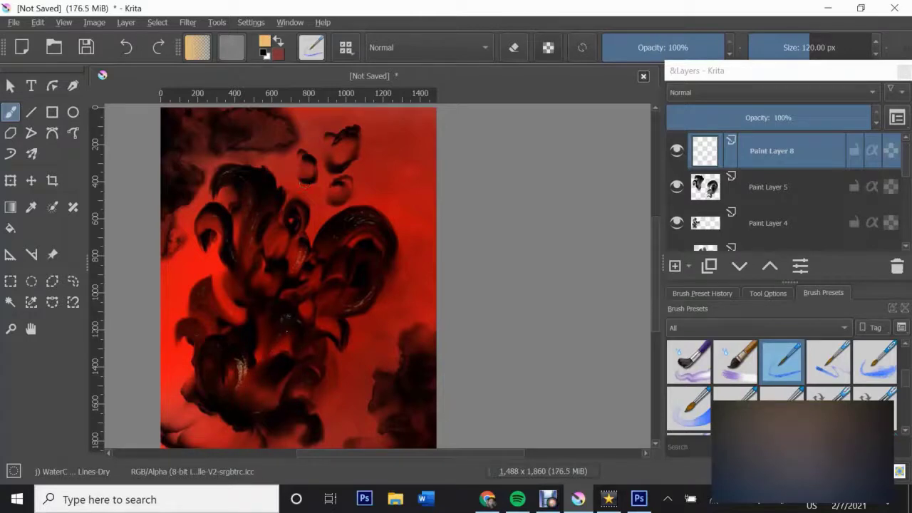
left_click(702, 293)
left_click(690, 399)
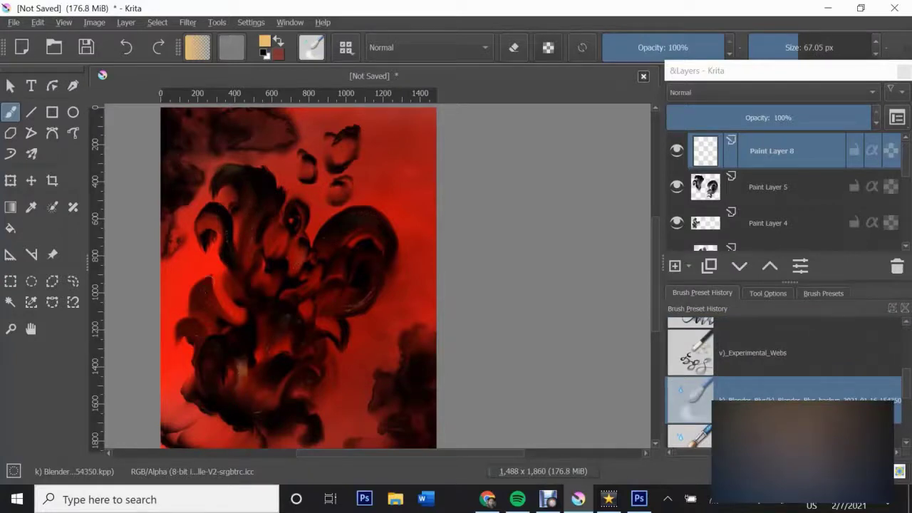
key("slash")
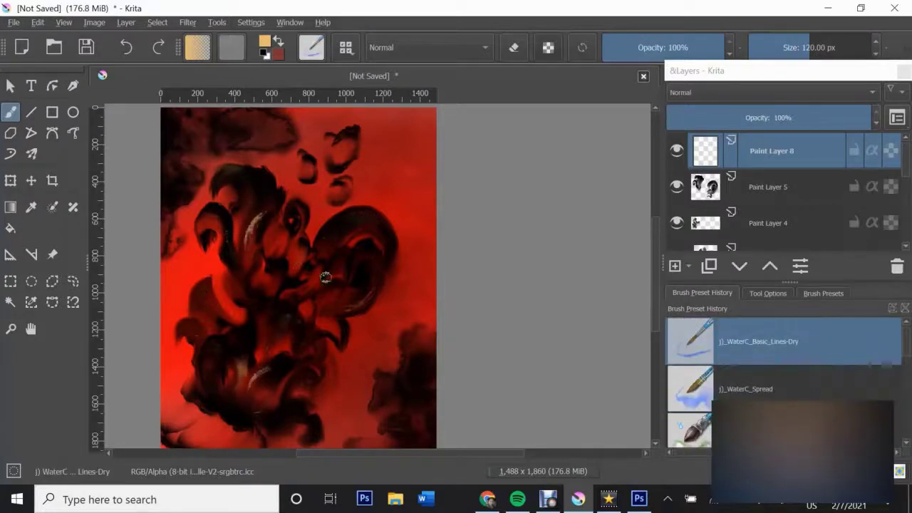
left_click_drag(309, 248, 294, 271)
key("slash")
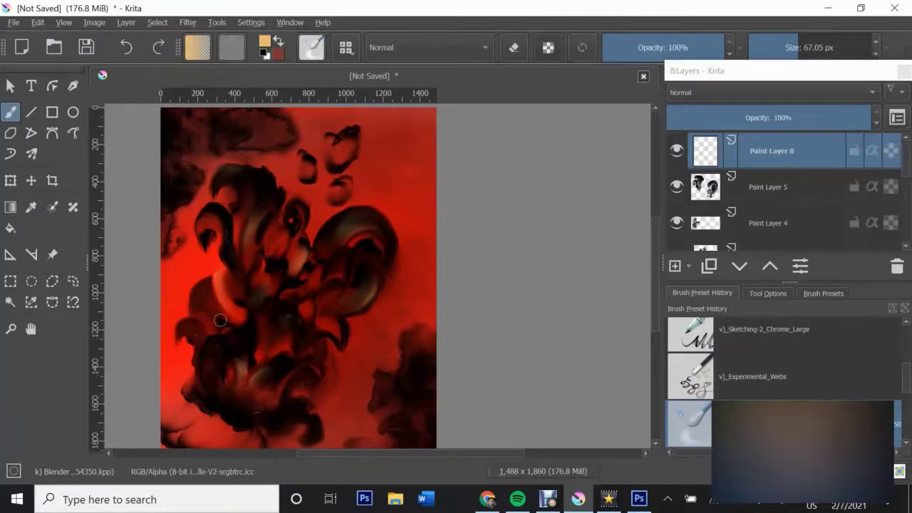
Rotate the image 90° clockwise into 1,860 × 1,488 landscape and add a new layer
left_click(94, 22)
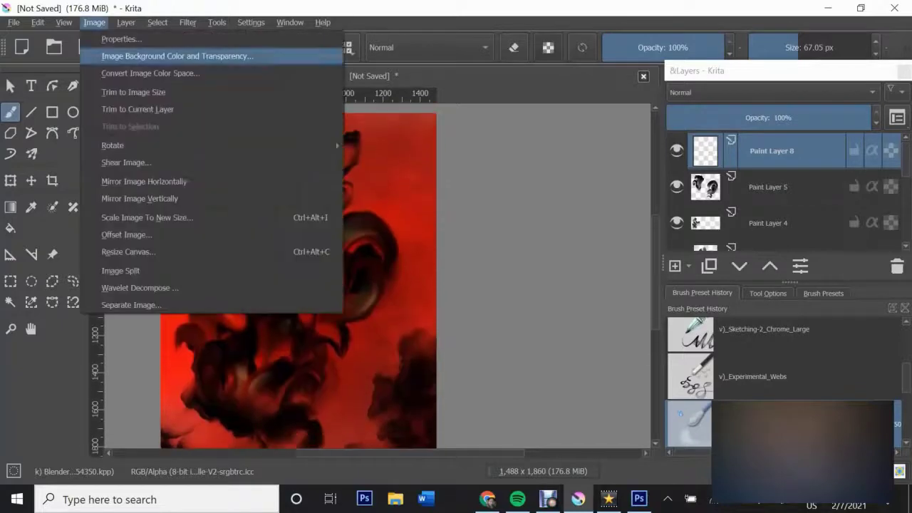
left_click(399, 159)
key("Insert")
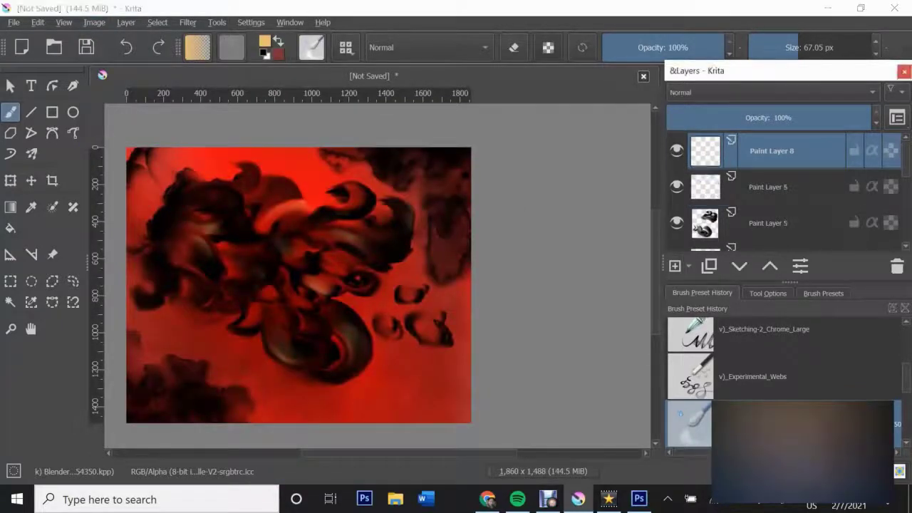
Sign the lower-right corner with a thin black Sketching-3_Leaky line and move the layer down
key("d")
left_click_drag(374, 403, 435, 357)
key("ctrl+z")
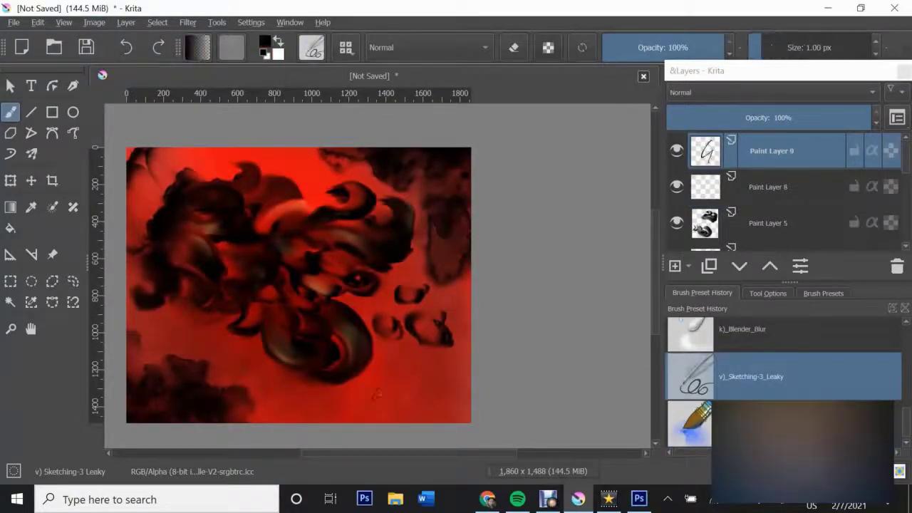
left_click_drag(372, 403, 449, 354)
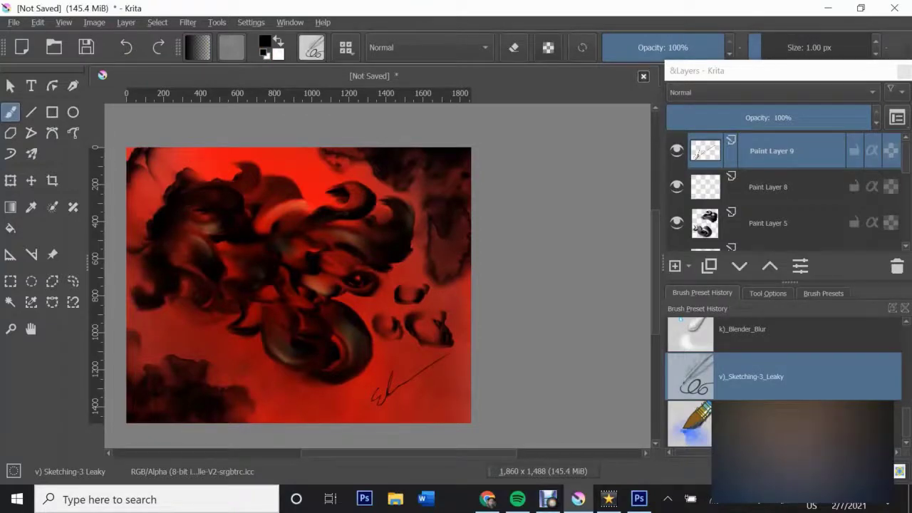
left_click_drag(770, 152, 798, 252)
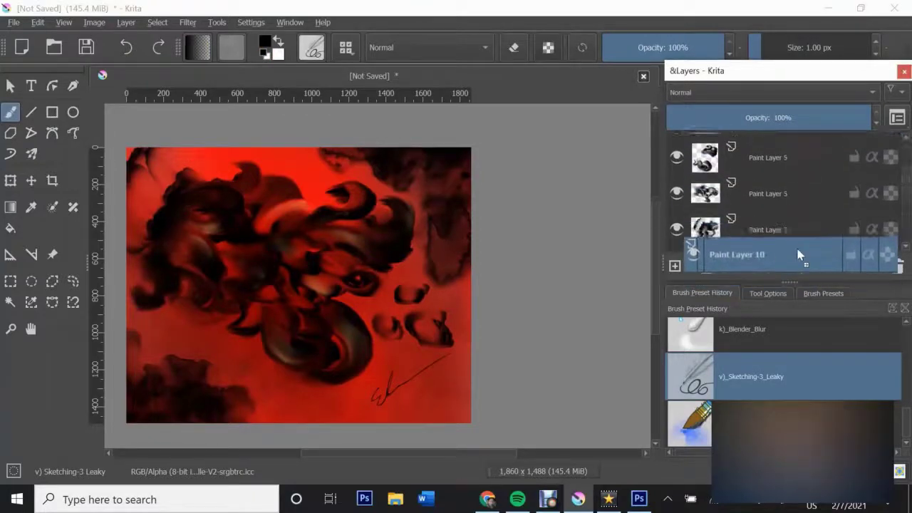
On new Paint Layer 10, try a salmon WideArea wash over the lower-left, then undo it
key("Insert")
left_click(264, 43)
mouse_move(401, 176)
left_mouse_down()
mouse_move(336, 127)
mouse_move(328, 168)
left_mouse_up()
left_click(571, 472)
left_click(690, 424)
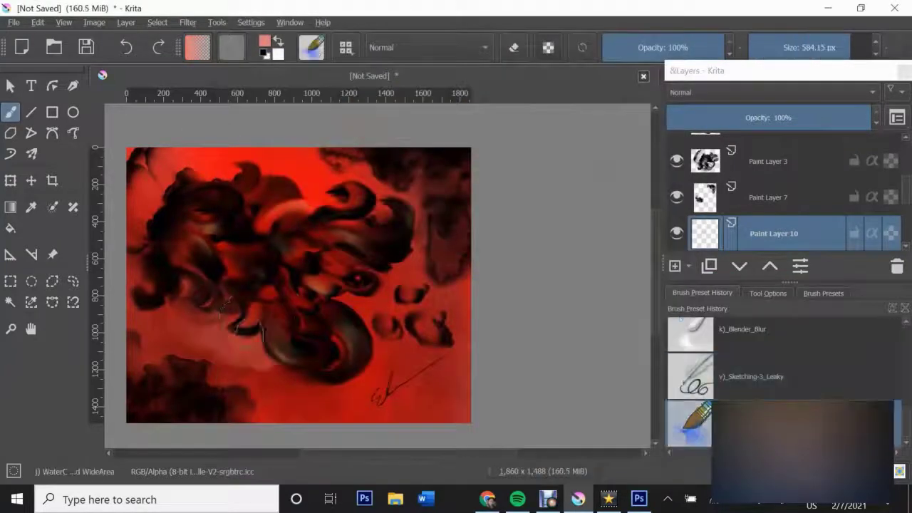
left_click_drag(321, 365, 307, 371)
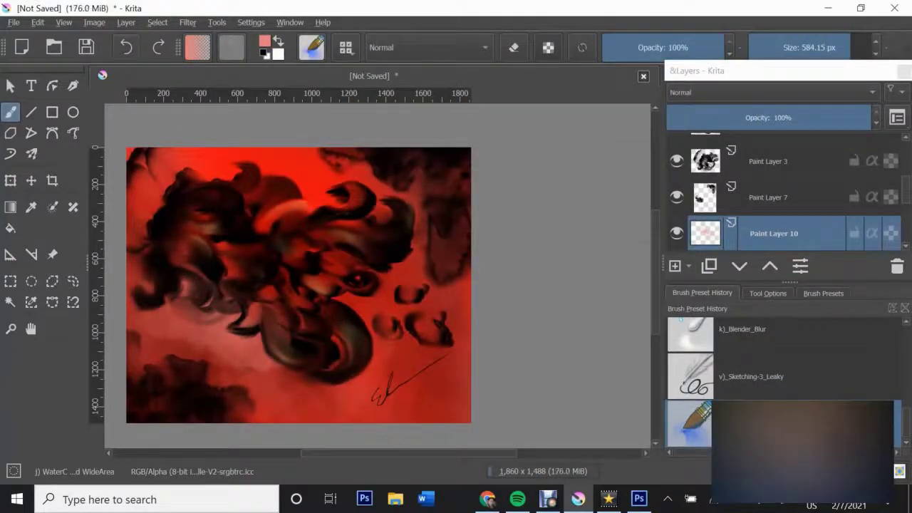
key("ctrl+z")
Reset colours to black, paint a dark wash over the lower-left smoke, and start Save As
key("d")
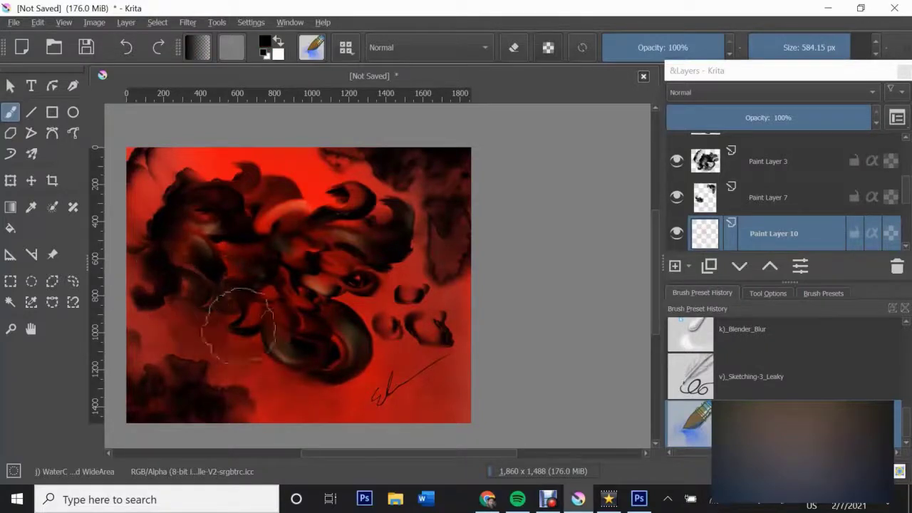
left_click_drag(239, 324, 263, 318)
key("ctrl+s")
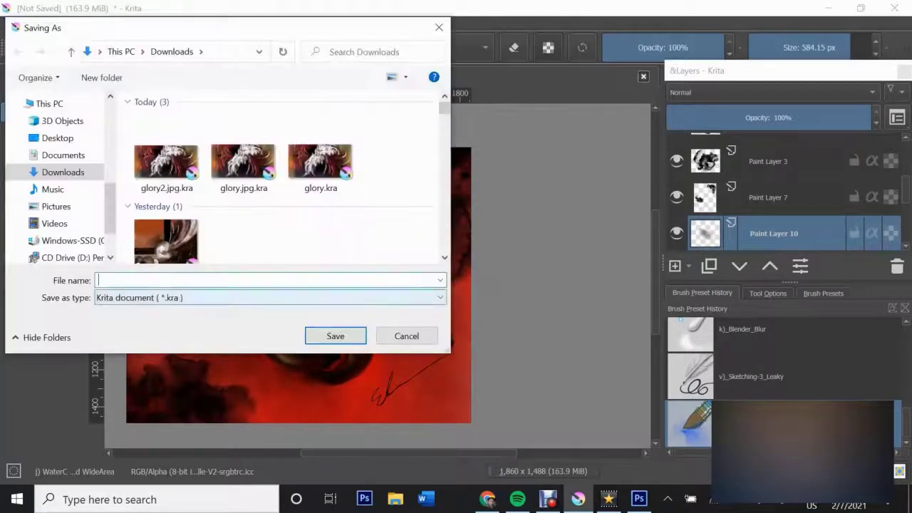
Name the file 'Release my soul' and save it as a .kra document in Downloads
type("Release my soul")
key("Return")
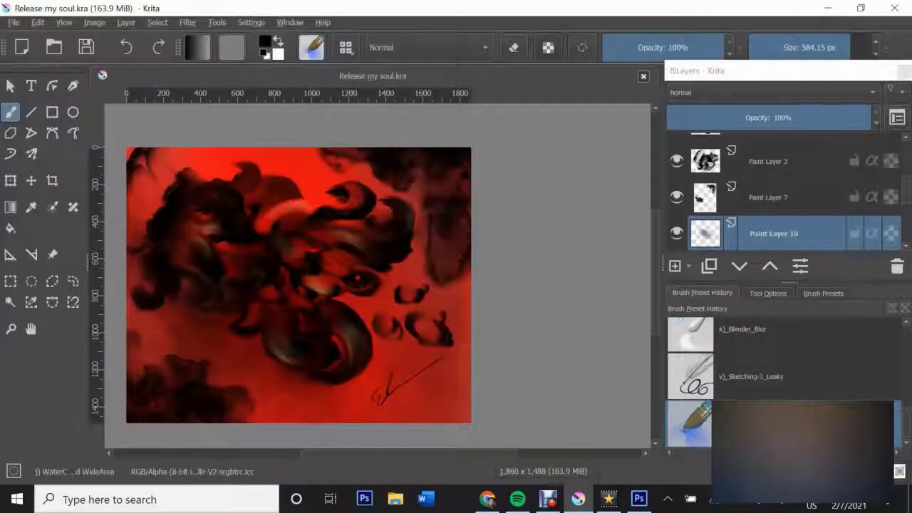